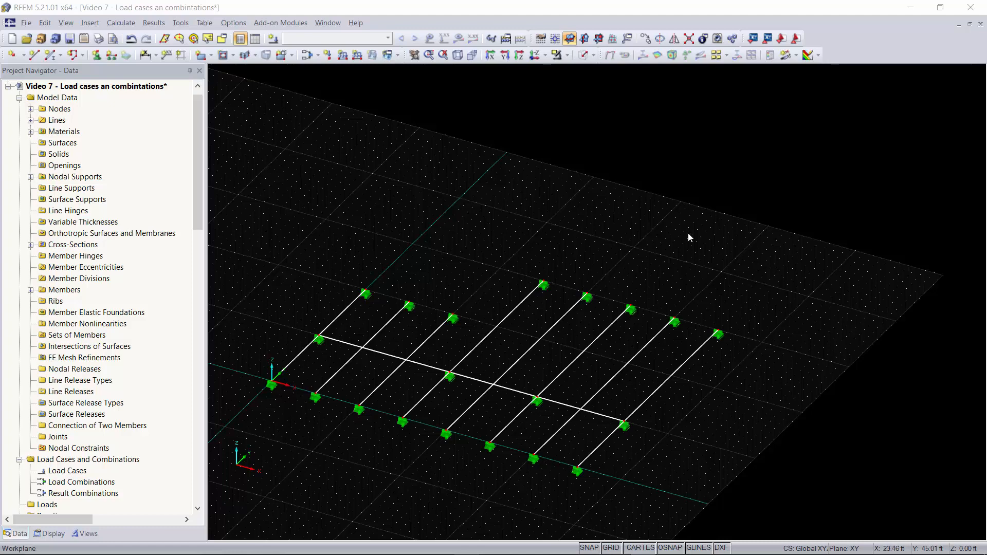
{"action": "middle_click_drag", "start_coordinate": [694, 242], "coordinate": [746, 195]}
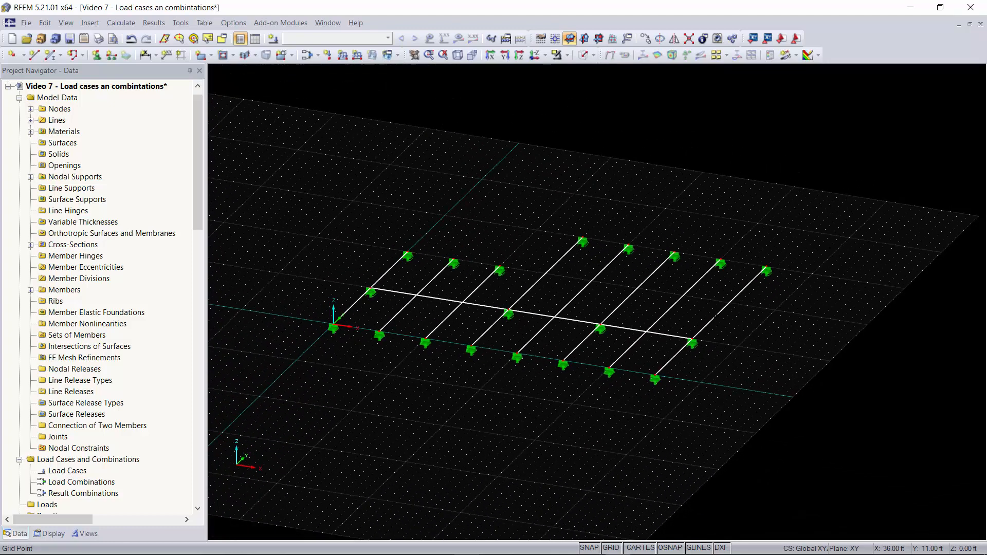
{"action": "middle_click_drag", "start_coordinate": [715, 315], "coordinate": [713, 307], "text": "ctrl"}
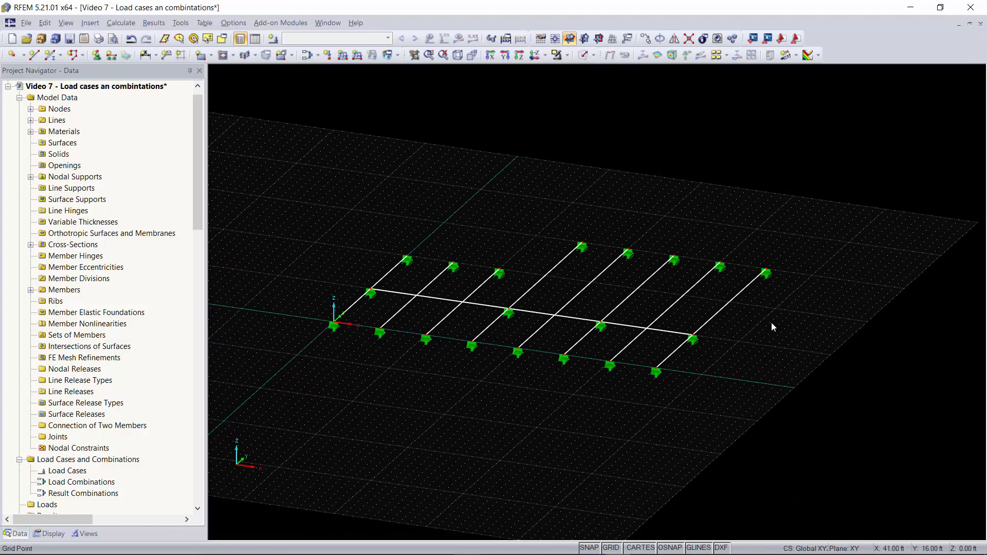
{"action": "middle_click_drag", "start_coordinate": [773, 322], "coordinate": [610, 231], "text": "ctrl"}
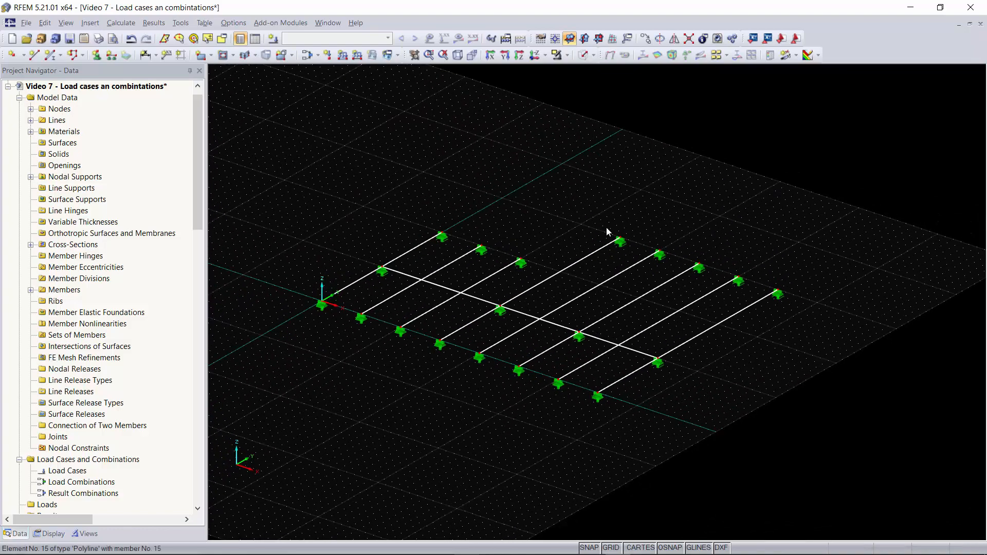
{"action": "scroll", "coordinate": [653, 298], "scroll_direction": "up", "scroll_amount": 2}
{"action": "scroll", "coordinate": [654, 297], "scroll_direction": "down", "scroll_amount": 2}
{"action": "scroll", "coordinate": [653, 297], "scroll_direction": "up", "scroll_amount": 2}
{"action": "middle_click_drag", "start_coordinate": [653, 298], "coordinate": [688, 298]}
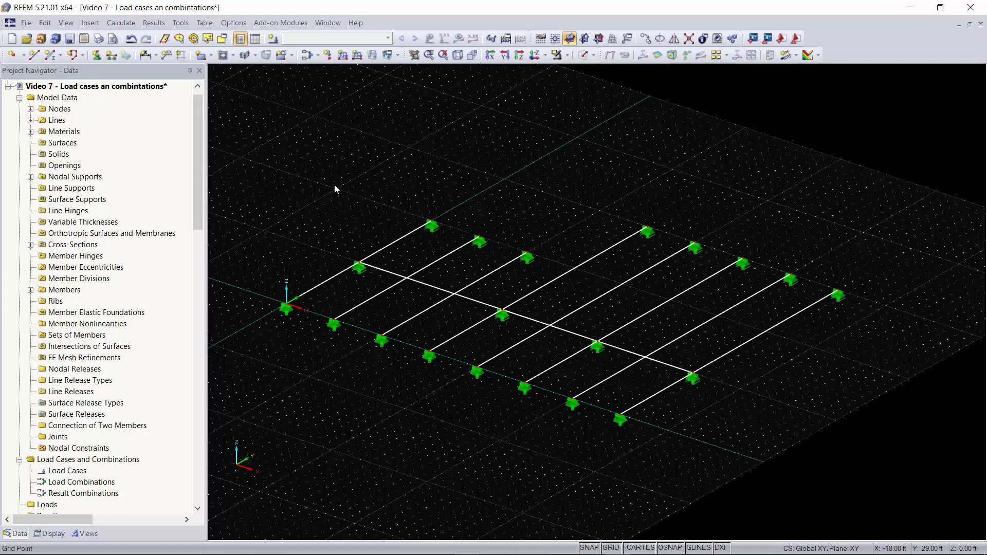
In the model's general data, classify load cases by ASCE 7-16 and enable automatic creation of load combinations
{"action": "right_click", "coordinate": [142, 85]}
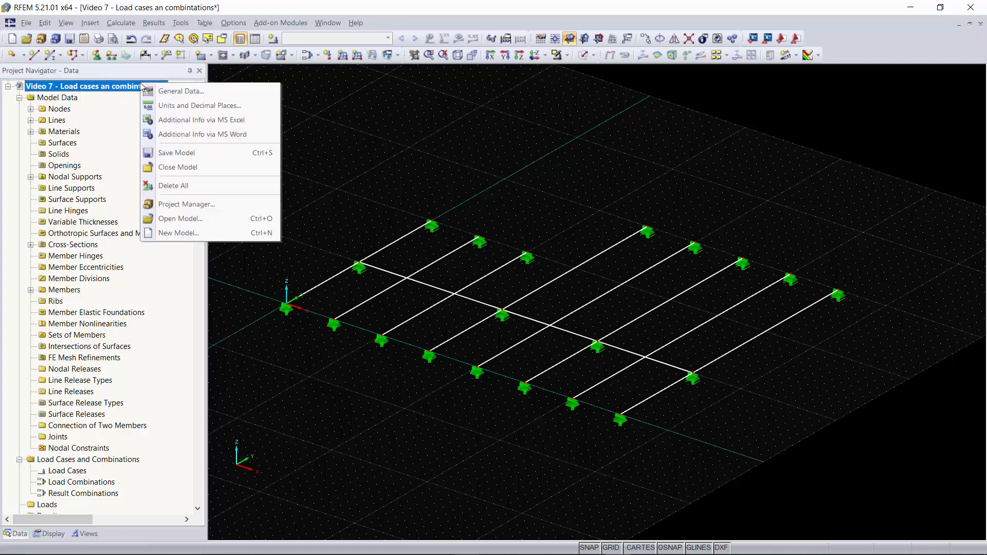
{"action": "left_click", "coordinate": [105, 88]}
{"action": "right_click", "coordinate": [105, 88]}
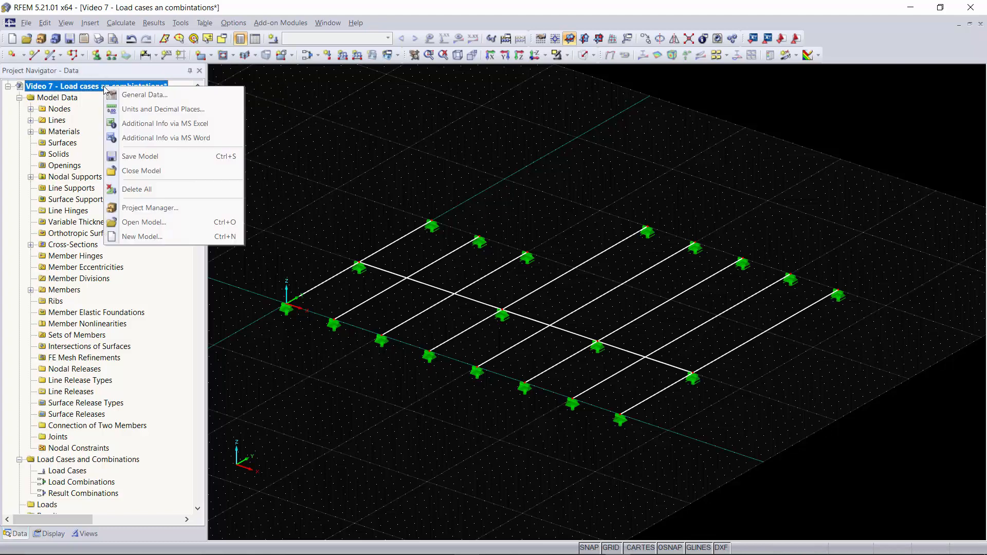
{"action": "left_click", "coordinate": [169, 96]}
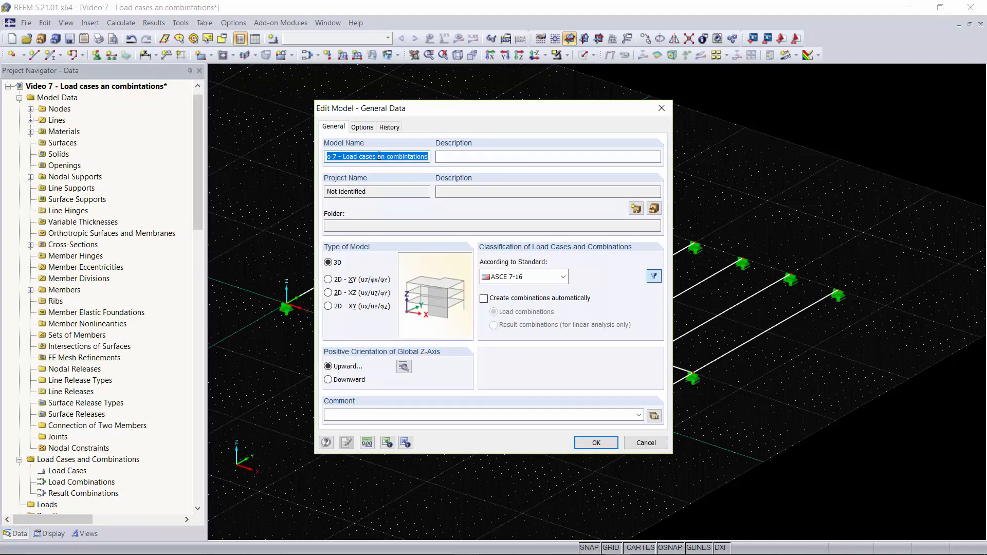
{"action": "left_click", "coordinate": [564, 278]}
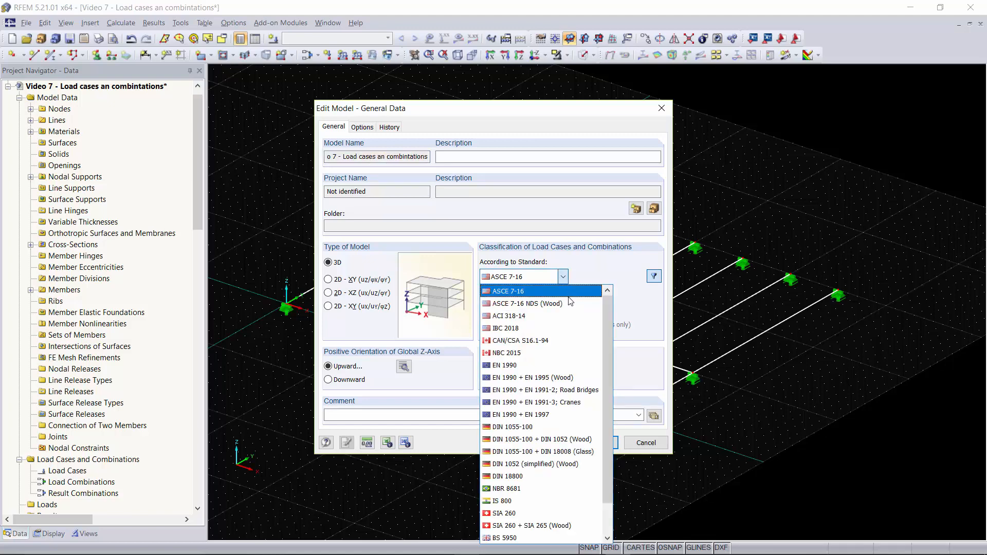
{"action": "scroll", "coordinate": [568, 315], "scroll_direction": "down", "scroll_amount": 1}
{"action": "scroll", "coordinate": [569, 314], "scroll_direction": "up", "scroll_amount": 1}
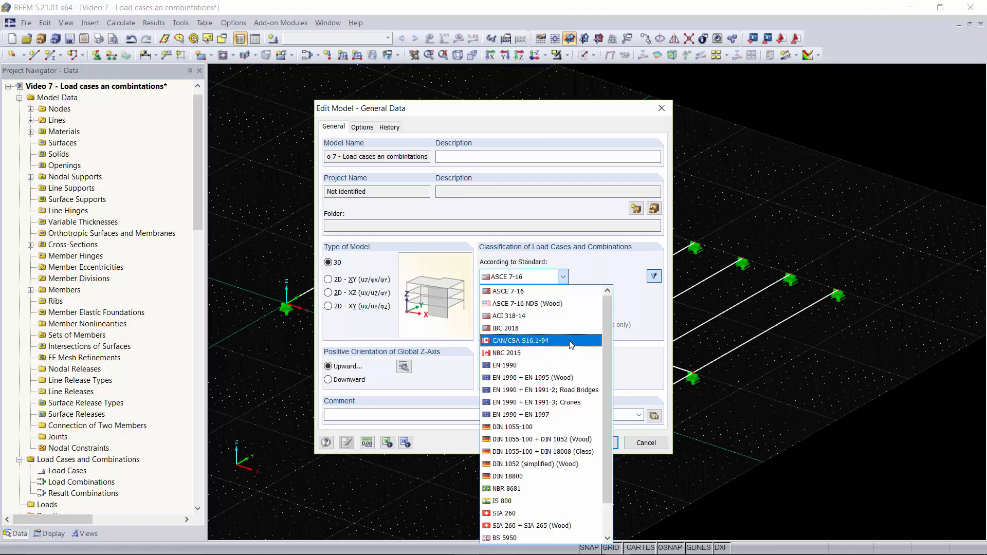
{"action": "left_click", "coordinate": [554, 295]}
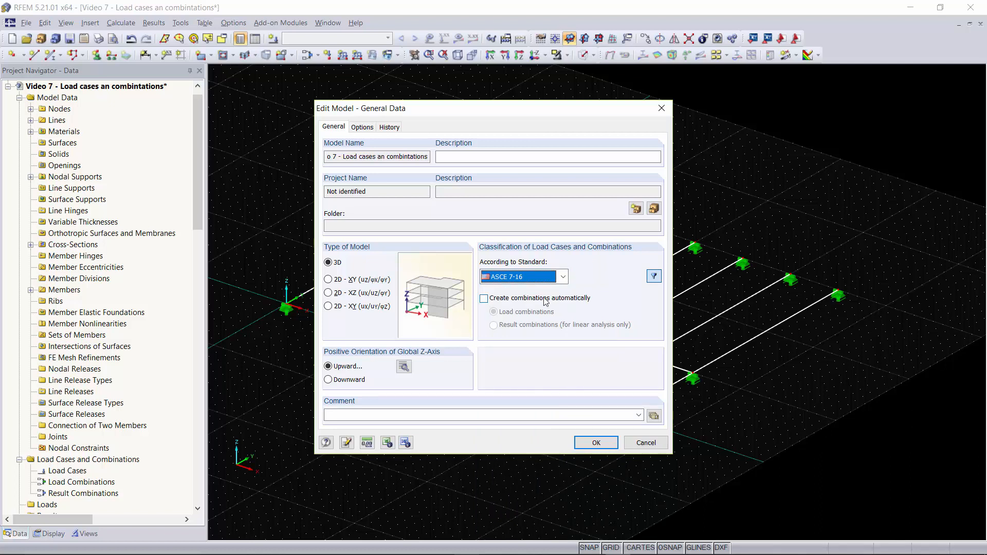
{"action": "left_click", "coordinate": [546, 300]}
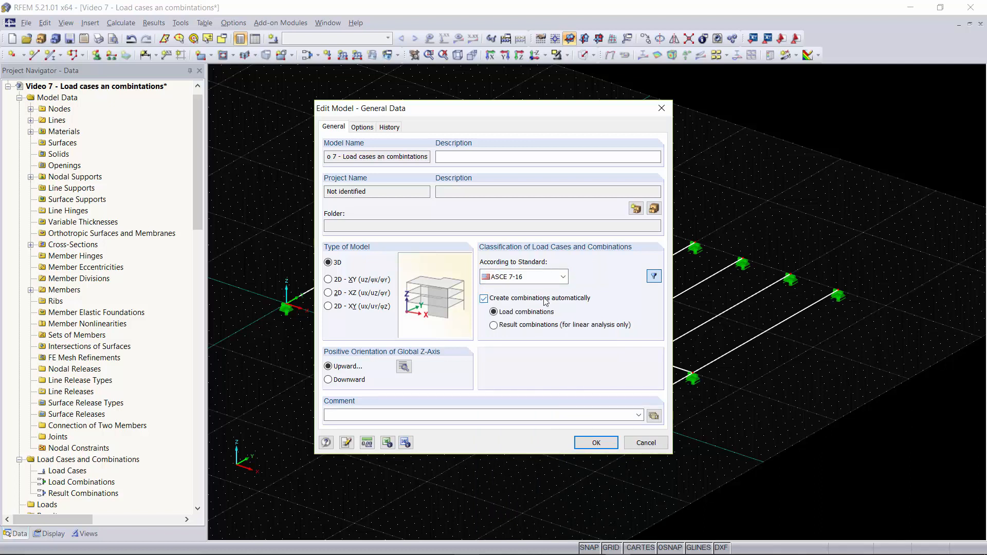
{"action": "left_click", "coordinate": [585, 443]}
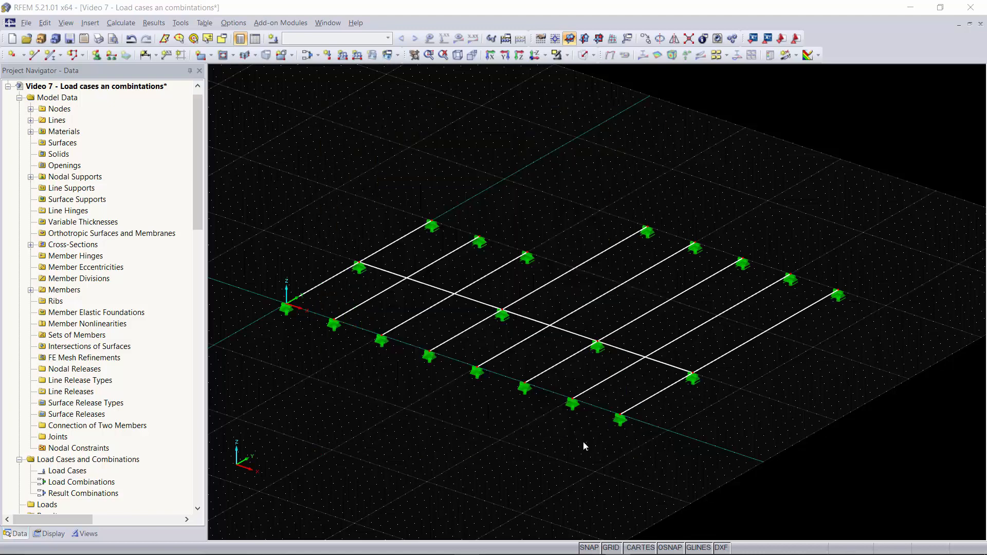
Create load case LC1 with the description Dead Load and the Dead action category
{"action": "left_click", "coordinate": [309, 58]}
{"action": "left_click", "coordinate": [352, 90]}
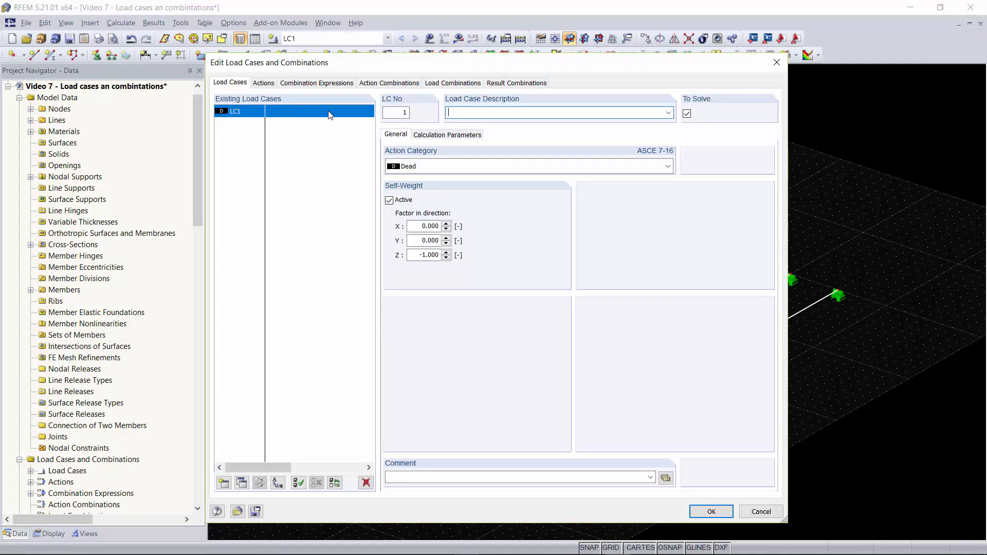
{"action": "left_click", "coordinate": [471, 111]}
{"action": "type", "text": "Dead Load"}
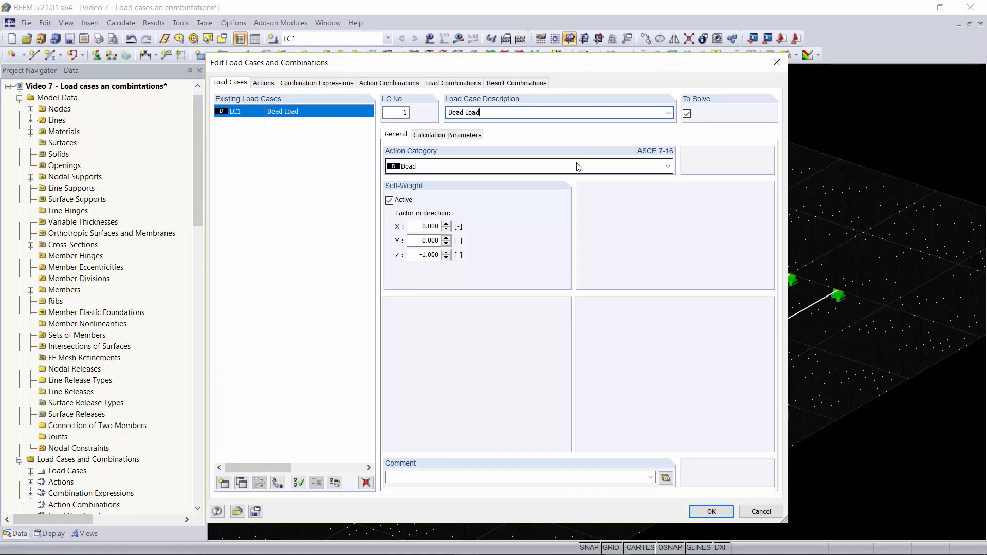
{"action": "left_click", "coordinate": [471, 170]}
{"action": "left_click", "coordinate": [471, 170]}
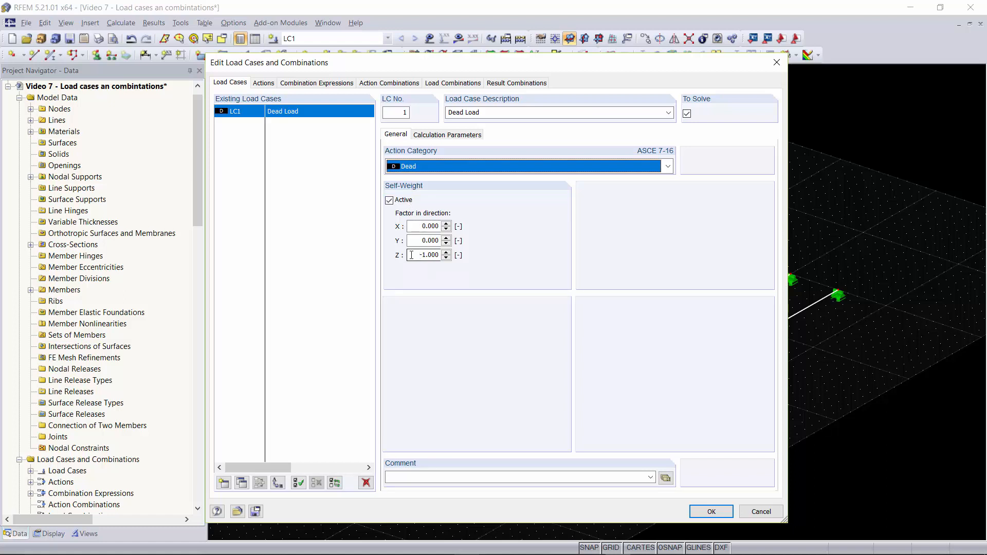
Add load case LC2 with the description Live load and the Live action category
{"action": "left_click", "coordinate": [223, 483]}
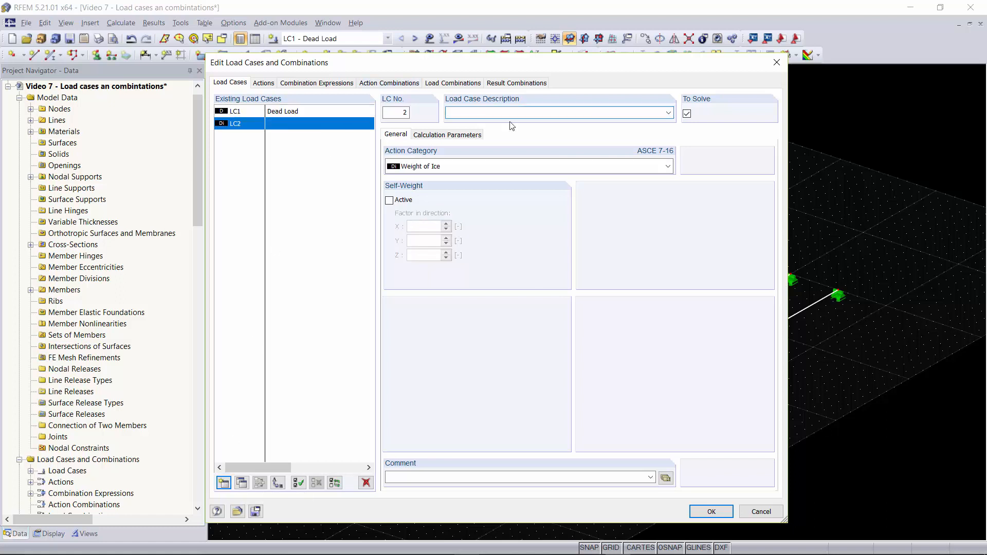
{"action": "left_click", "coordinate": [507, 166]}
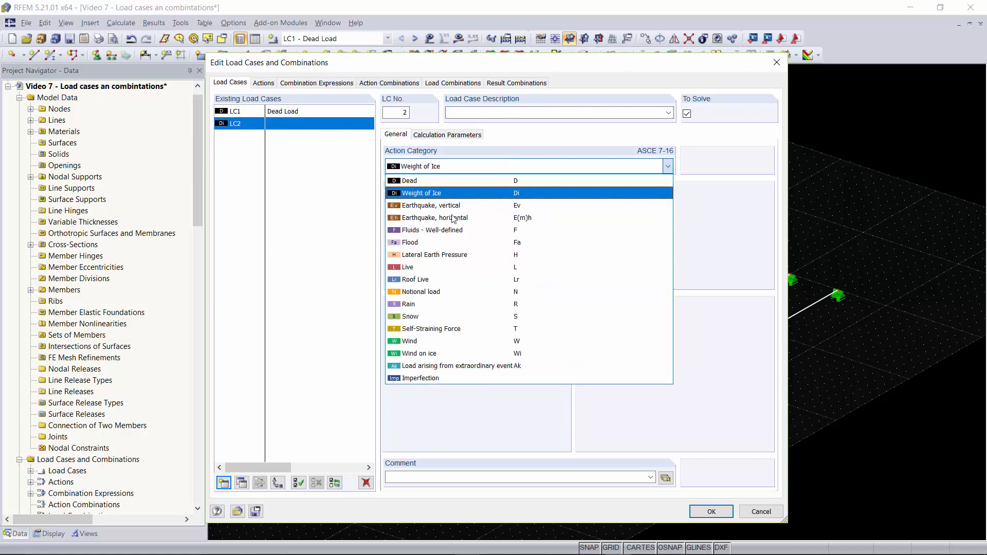
{"action": "left_click", "coordinate": [504, 111]}
{"action": "type", "text": "L"}
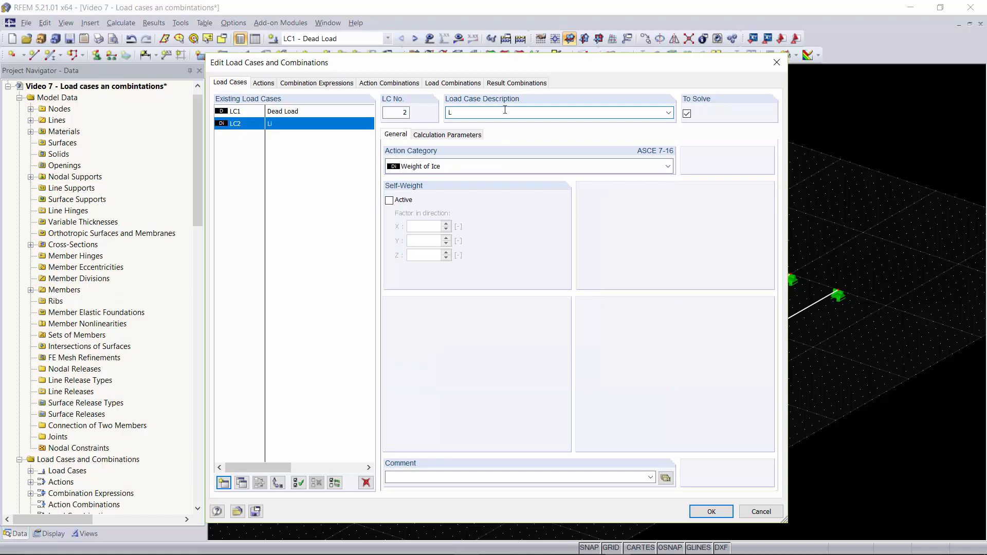
{"action": "type", "text": "ive load"}
{"action": "left_click", "coordinate": [412, 166]}
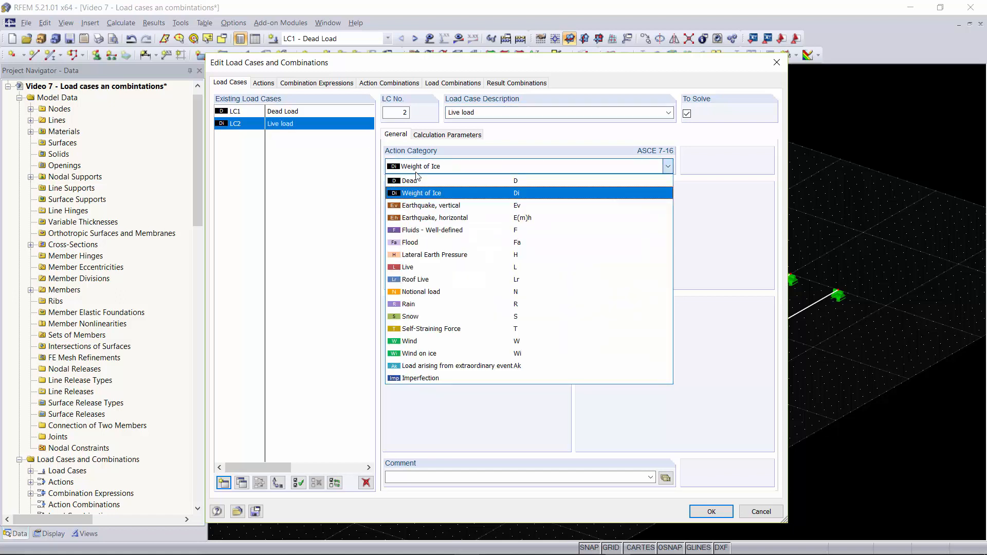
{"action": "left_click", "coordinate": [428, 267]}
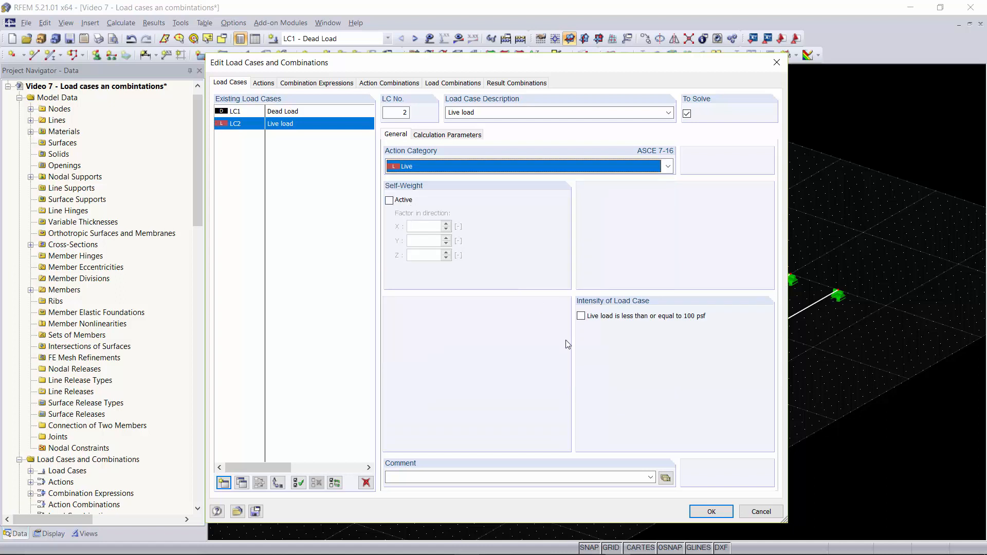
Add load case LC3 with the description Wind load and the Wind action category
{"action": "left_click", "coordinate": [231, 437]}
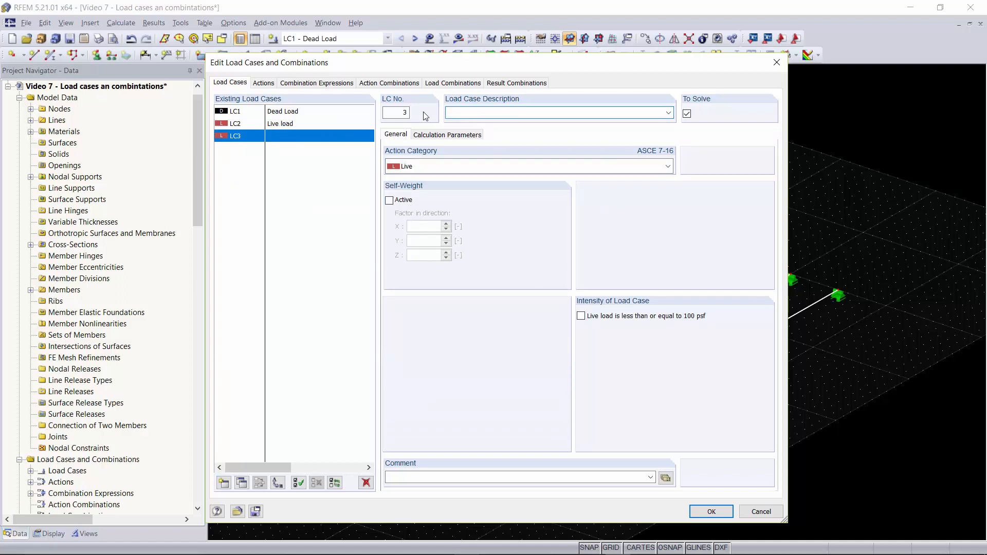
{"action": "type", "text": "Windo"}
{"action": "type", "text": "oad"}
{"action": "left_click", "coordinate": [492, 166]}
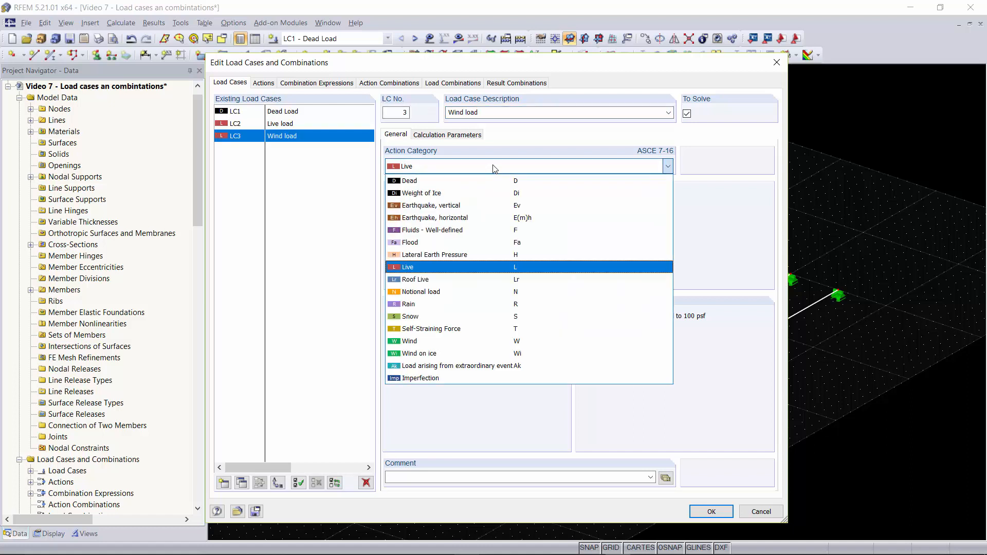
{"action": "left_click", "coordinate": [440, 342]}
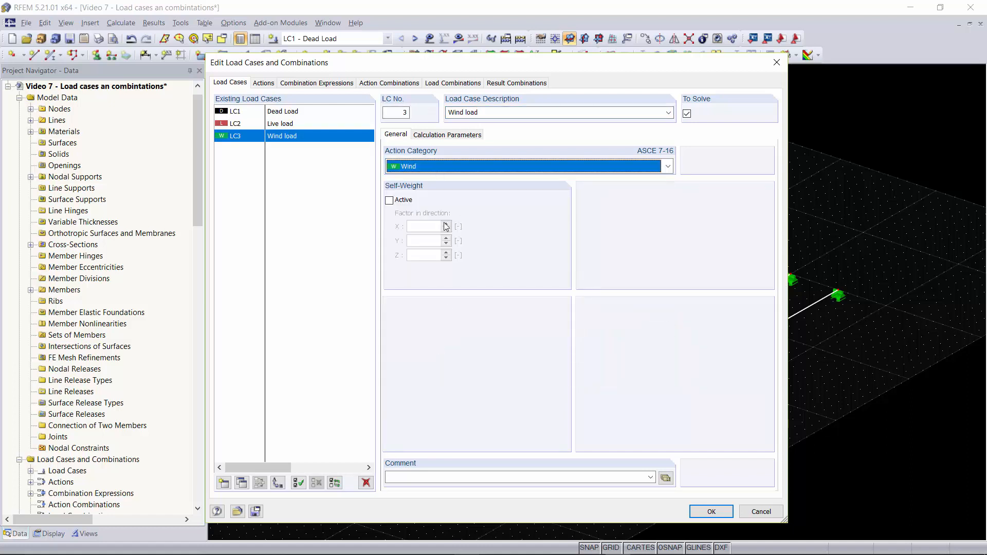
Add load case LC4 with the description Snow load and the Snow action category
{"action": "left_click", "coordinate": [223, 483]}
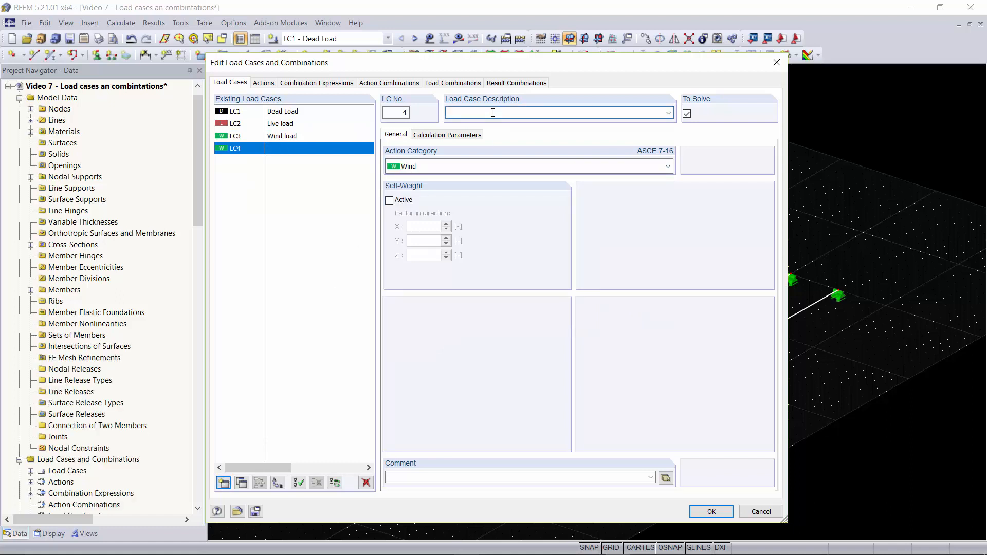
{"action": "type", "text": "Snow load"}
{"action": "left_click", "coordinate": [489, 166]}
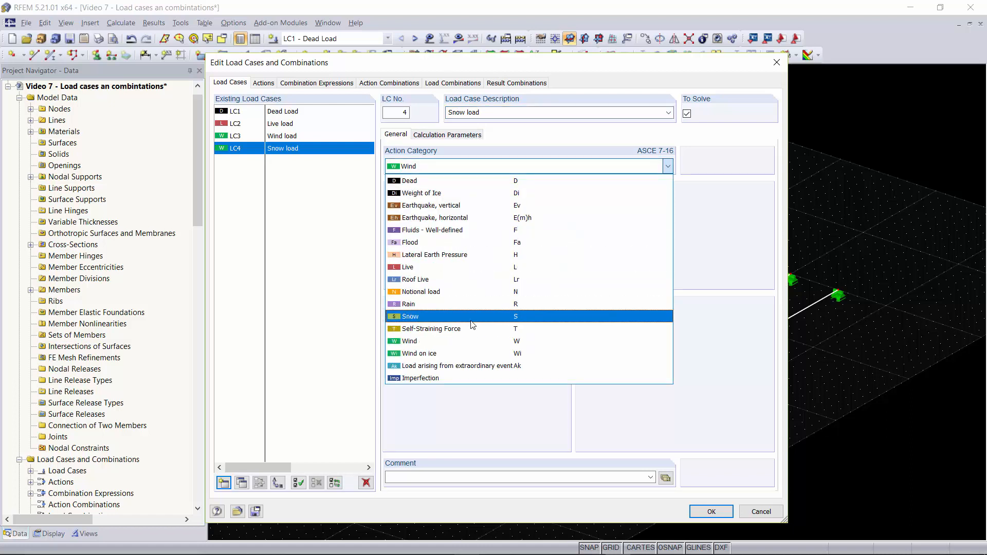
{"action": "left_click", "coordinate": [488, 316]}
Review the Dead and Live actions and the LRFD and ASD combination expressions, including the Section 2.3 (LRFD) formulas
{"action": "left_click", "coordinate": [263, 83]}
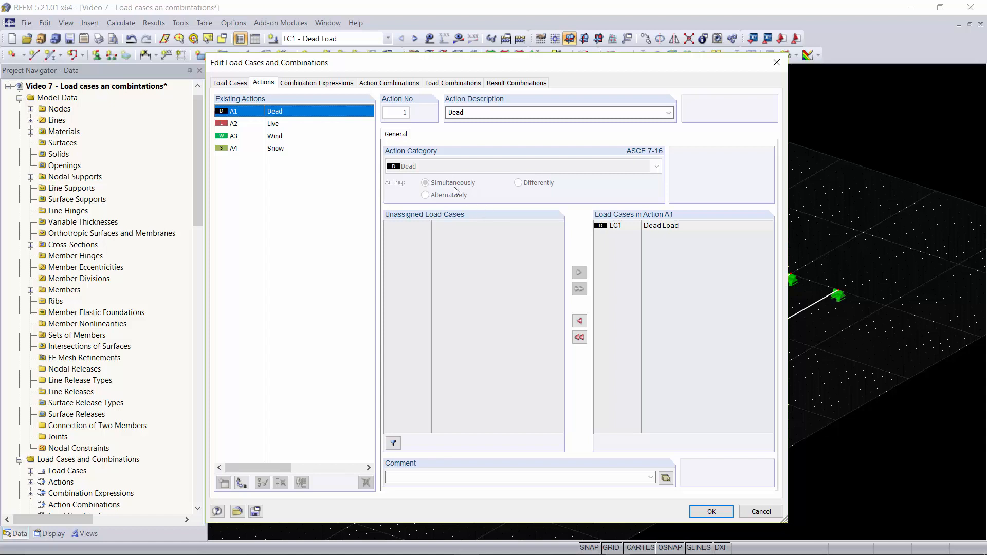
{"action": "left_click", "coordinate": [255, 124]}
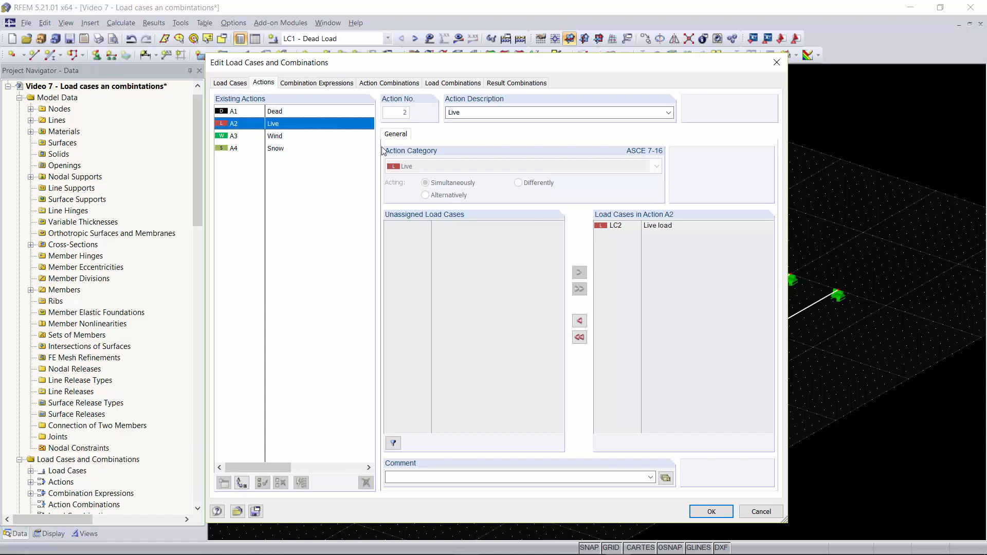
{"action": "left_click", "coordinate": [310, 84]}
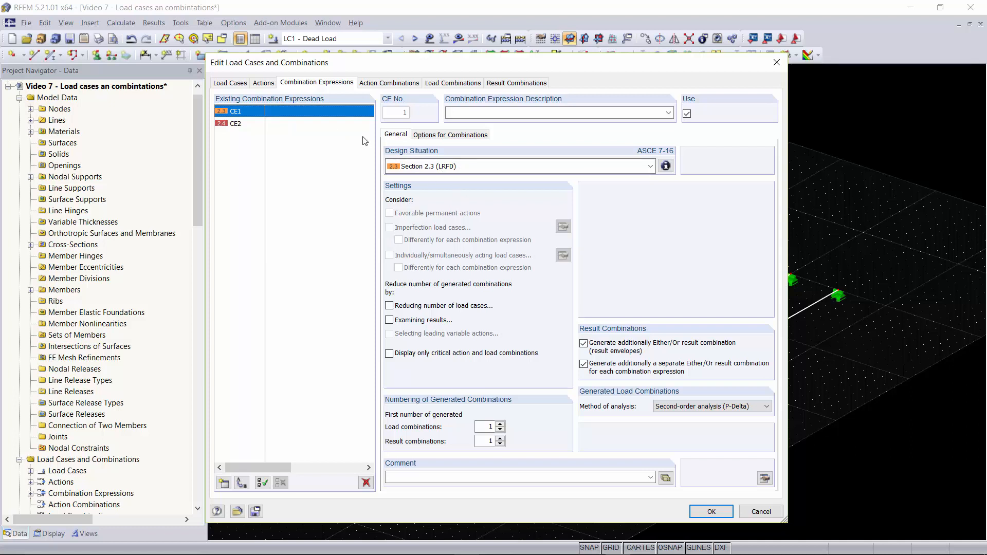
{"action": "left_click", "coordinate": [315, 124]}
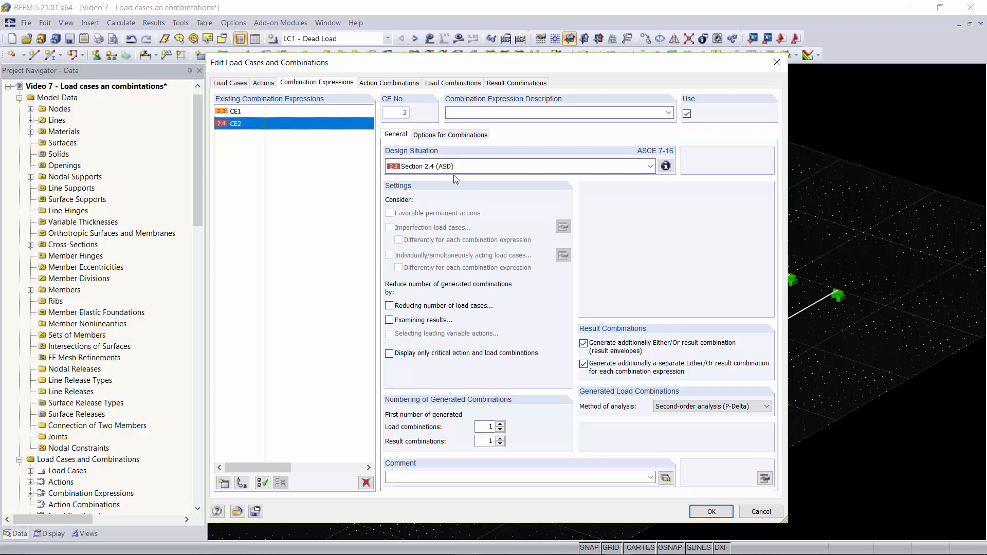
{"action": "left_click", "coordinate": [334, 114]}
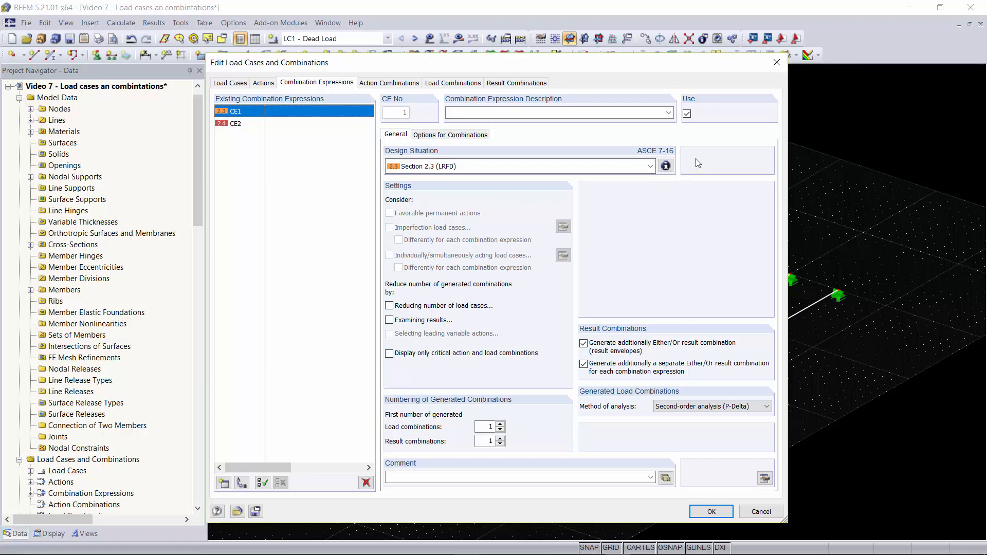
{"action": "left_click", "coordinate": [666, 166]}
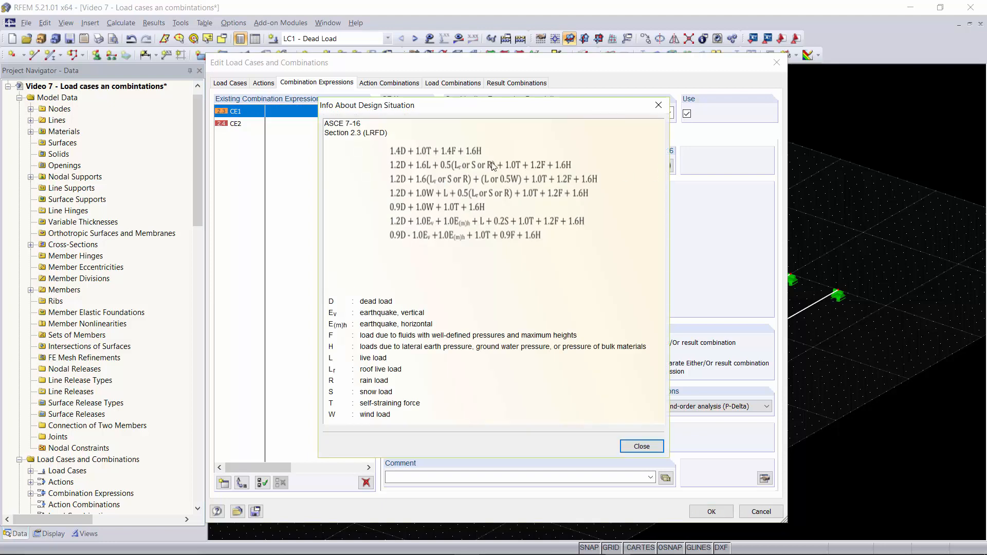
{"action": "left_click", "coordinate": [632, 447]}
Examine the generated action combinations against the LRFD formulas and inspect the actions and factors of AC34, AC37 and AC41
{"action": "left_click", "coordinate": [405, 83]}
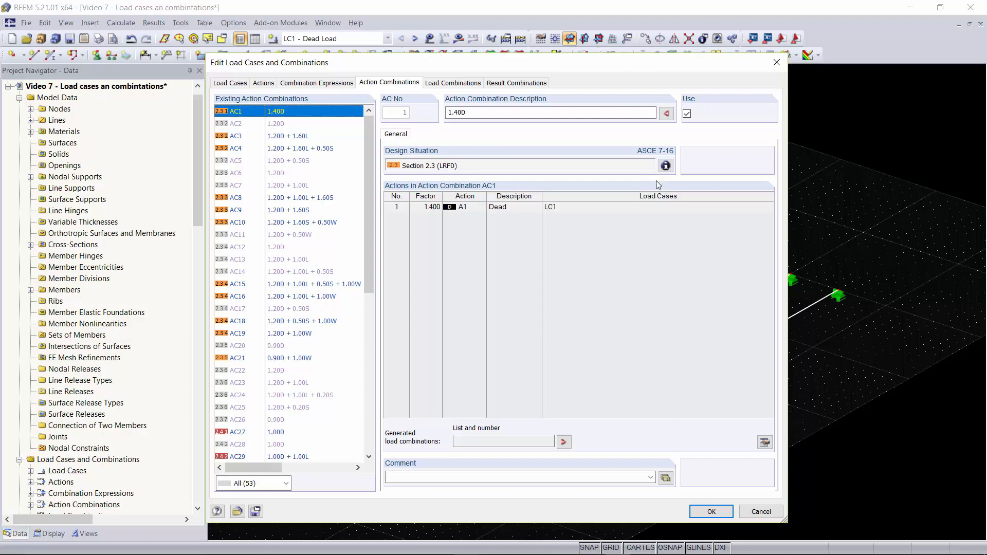
{"action": "left_click", "coordinate": [666, 166]}
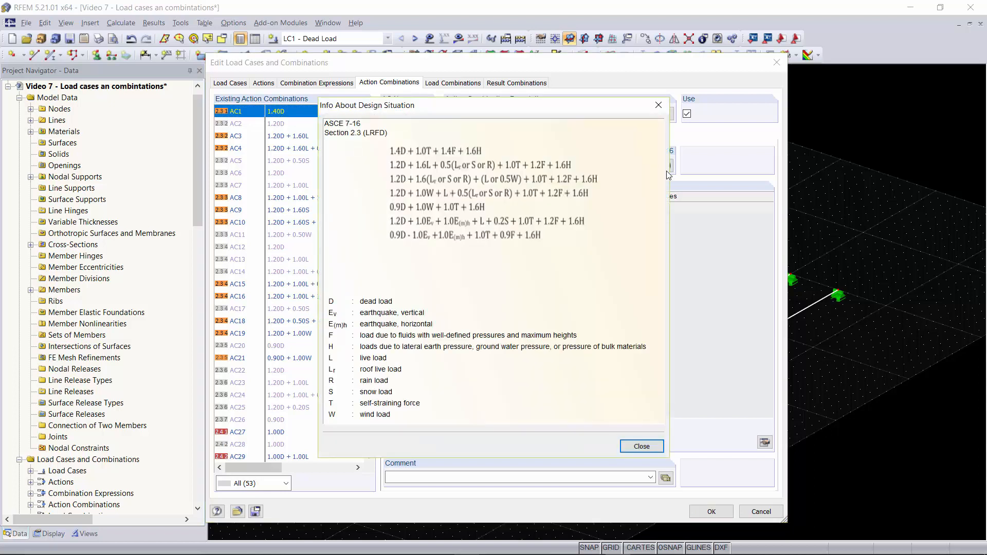
{"action": "left_click", "coordinate": [658, 105]}
{"action": "scroll", "coordinate": [298, 226], "scroll_direction": "down", "scroll_amount": 8}
{"action": "left_click", "coordinate": [301, 223]}
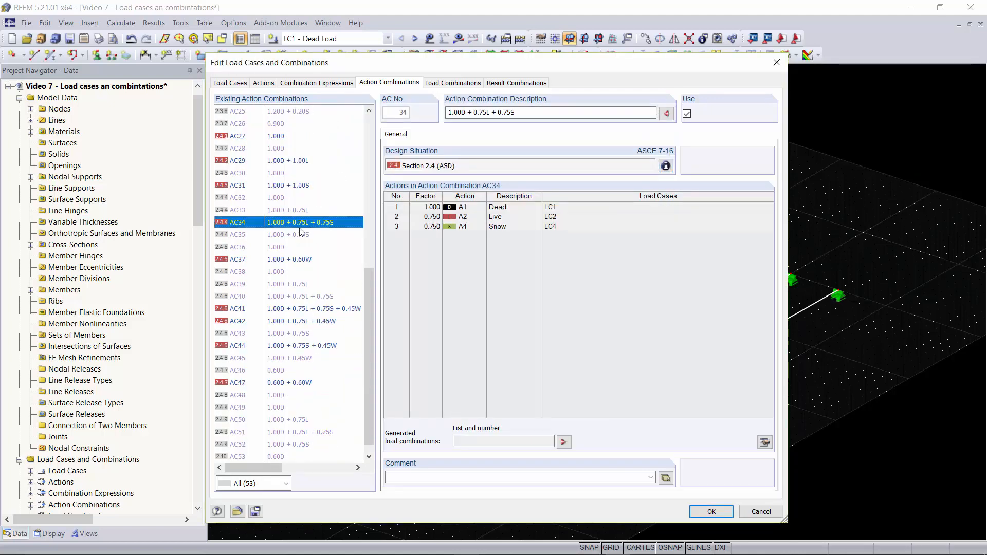
{"action": "left_click", "coordinate": [309, 259]}
{"action": "left_click", "coordinate": [304, 309]}
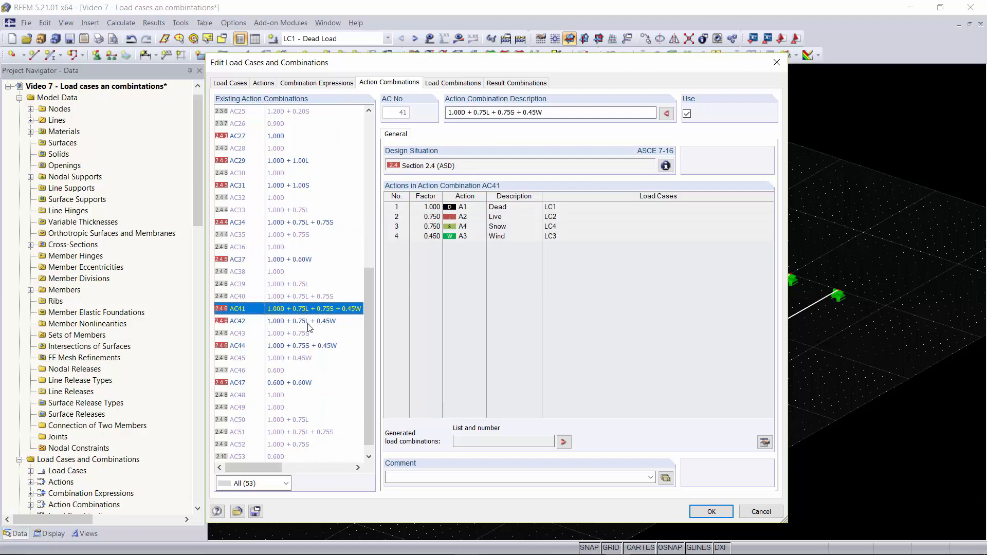
Inspect action combinations AC42 and AC44 and return to AC1 at the start of the list
{"action": "left_click", "coordinate": [309, 323]}
{"action": "left_click", "coordinate": [316, 345]}
{"action": "key", "text": "Home"}
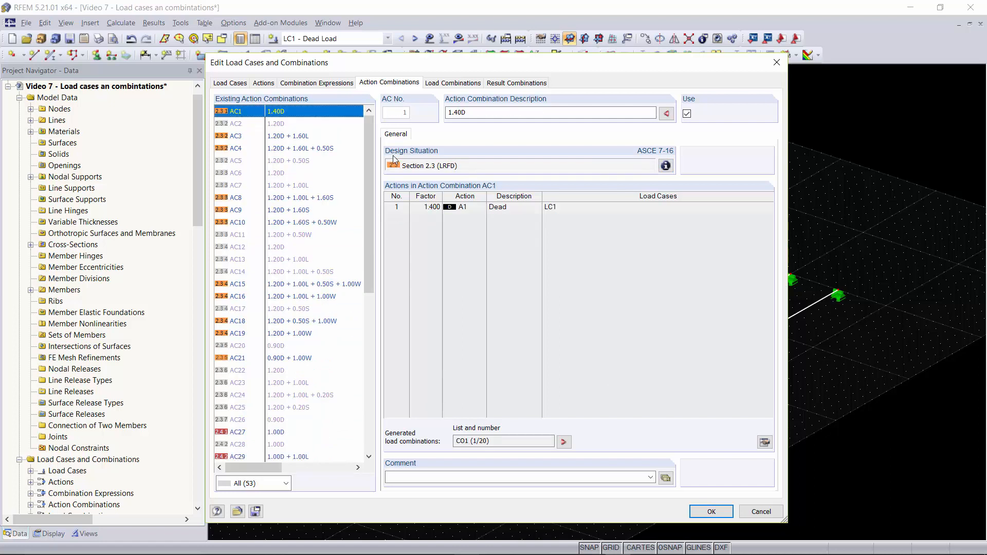
Review the generated load combinations, checking the load cases and factors of CO1 and CO3 through CO9
{"action": "left_click", "coordinate": [454, 84]}
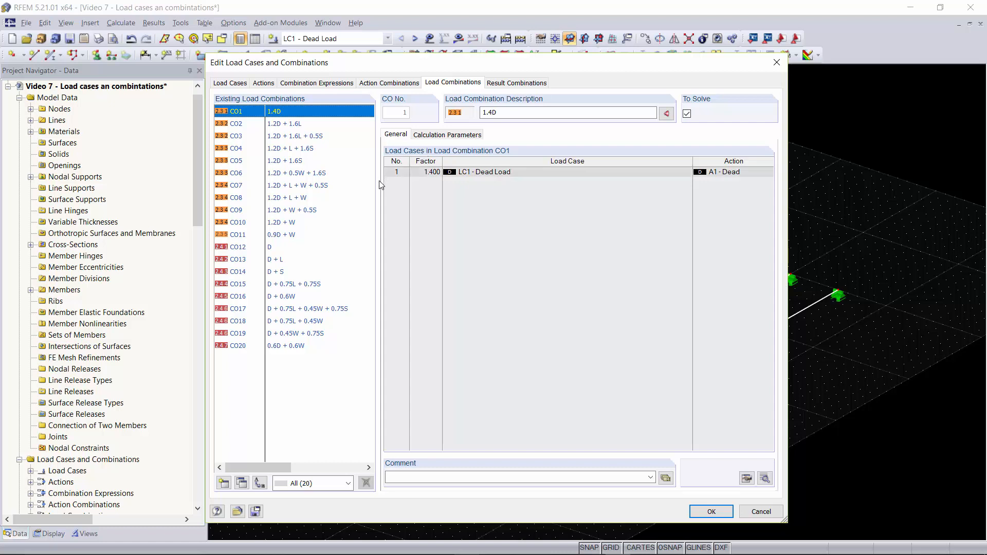
{"action": "left_click", "coordinate": [317, 137]}
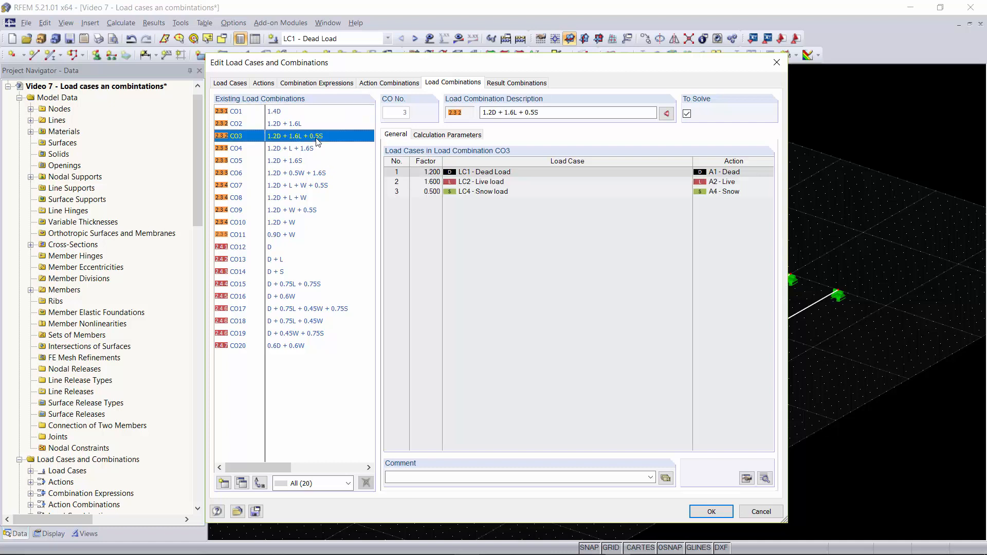
{"action": "left_click", "coordinate": [307, 150]}
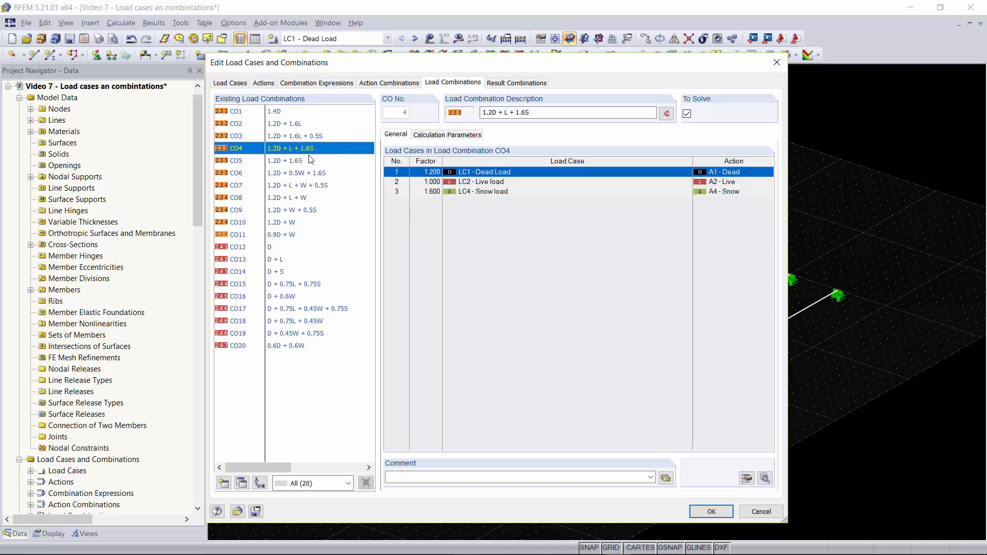
{"action": "left_click", "coordinate": [308, 160]}
{"action": "left_click", "coordinate": [311, 173]}
{"action": "left_click", "coordinate": [310, 186]}
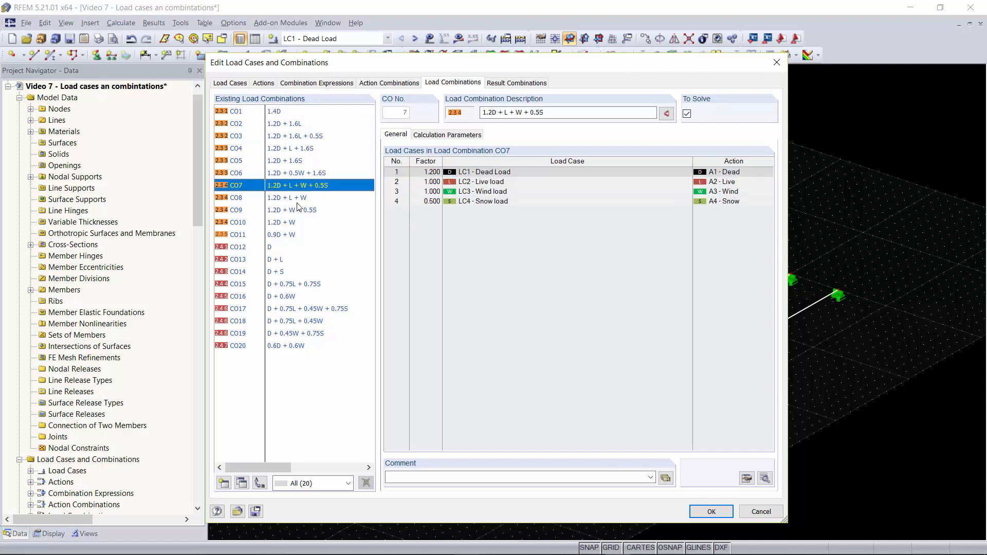
{"action": "left_click", "coordinate": [297, 202]}
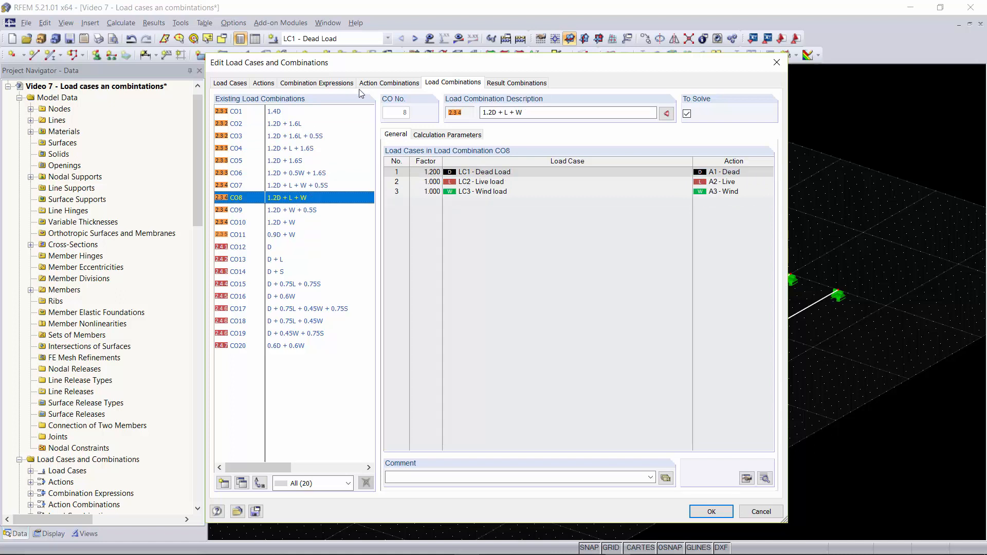
{"action": "left_click", "coordinate": [290, 211]}
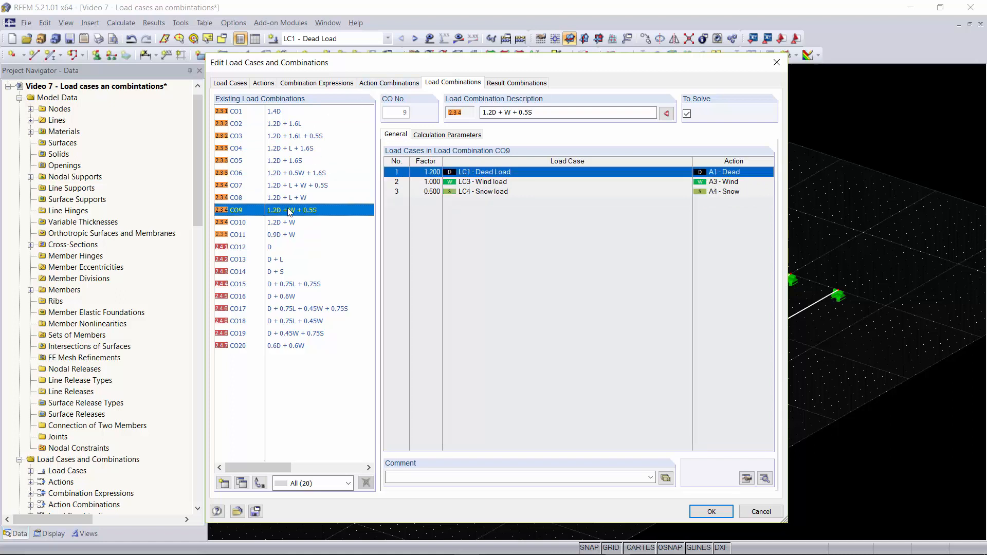
Compare the loading of result combinations RC1 and RC2, and accept all load case and combination definitions
{"action": "left_click", "coordinate": [514, 84]}
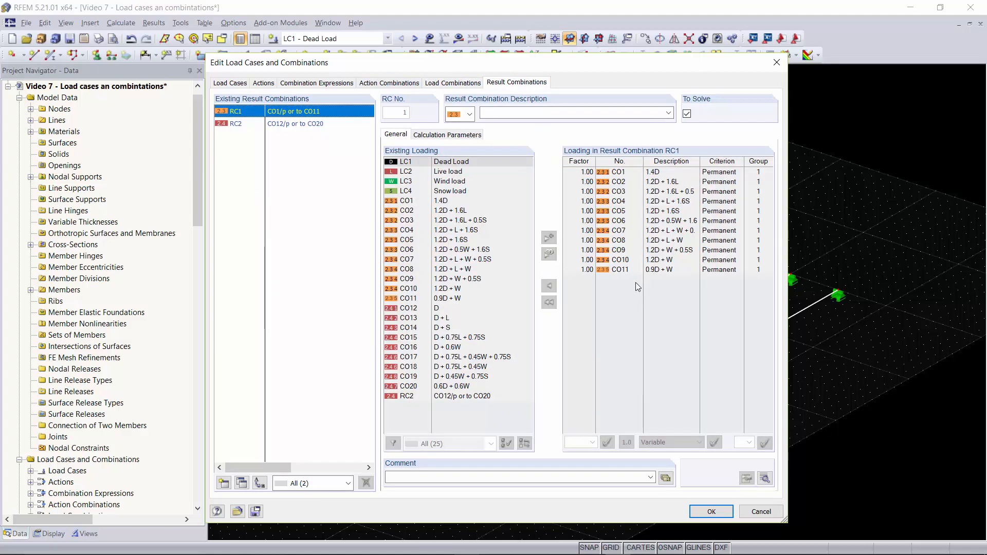
{"action": "left_click", "coordinate": [309, 123]}
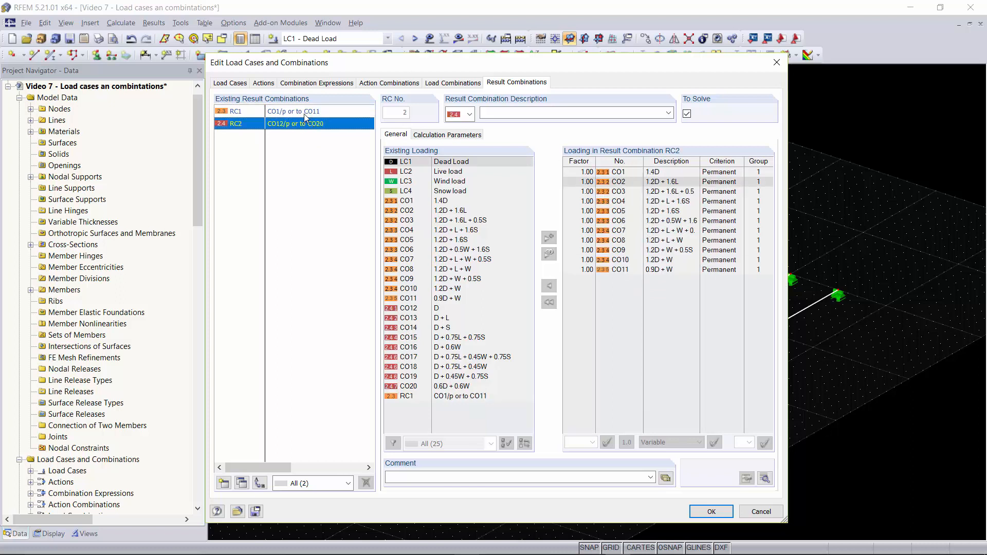
{"action": "left_click", "coordinate": [308, 115]}
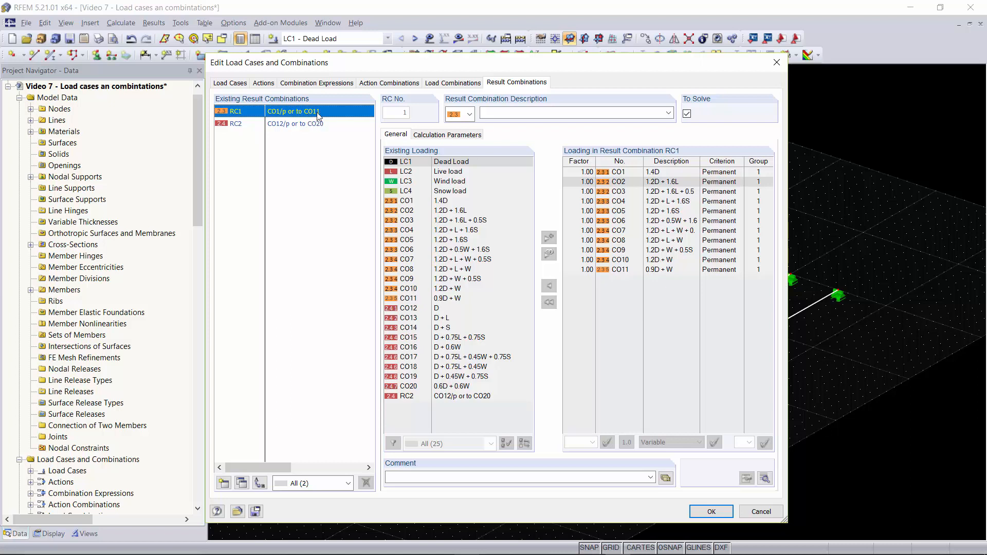
{"action": "left_click", "coordinate": [319, 125]}
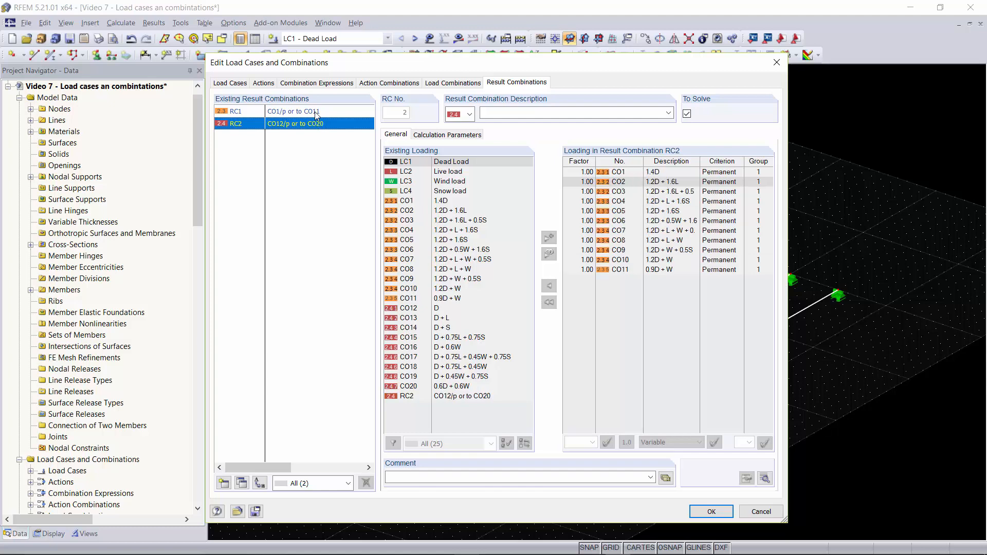
{"action": "left_click", "coordinate": [711, 511]}
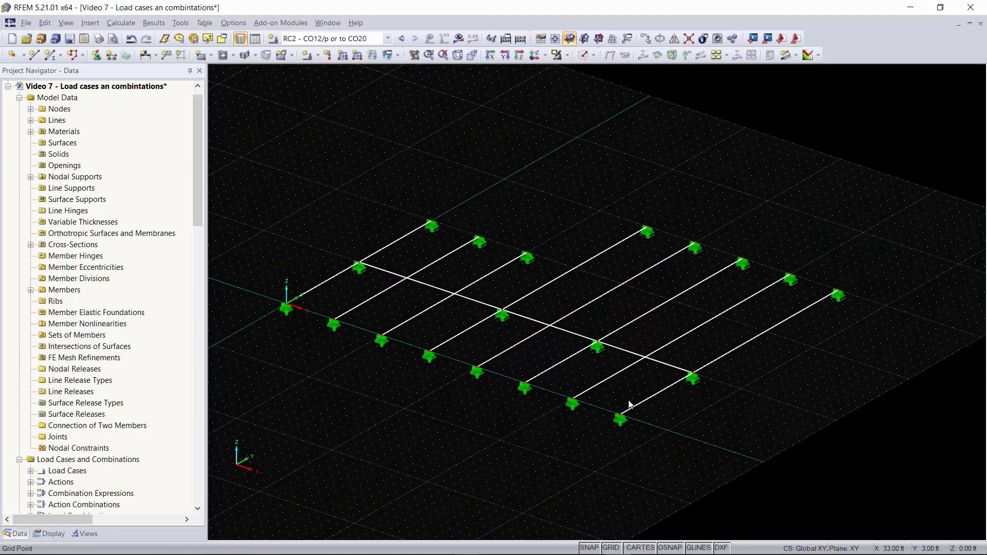
Customize the toolbar by adding the Generate Member Loads from Area Loads via Plane command from the Tools category beside the load commands
{"action": "scroll", "coordinate": [479, 419], "scroll_direction": "down", "scroll_amount": 1}
{"action": "middle_click_drag", "start_coordinate": [507, 411], "coordinate": [484, 365]}
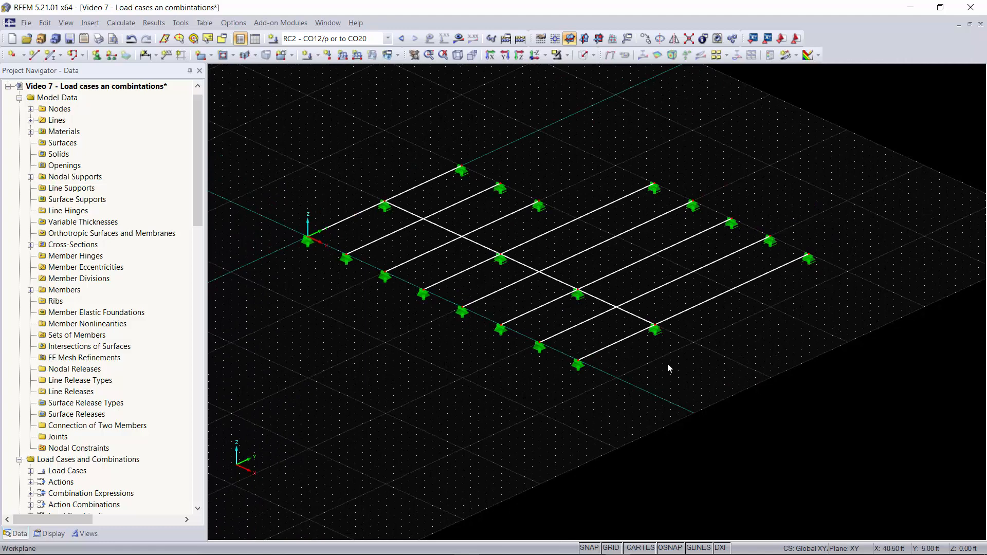
{"action": "middle_click_drag", "start_coordinate": [690, 344], "coordinate": [694, 352]}
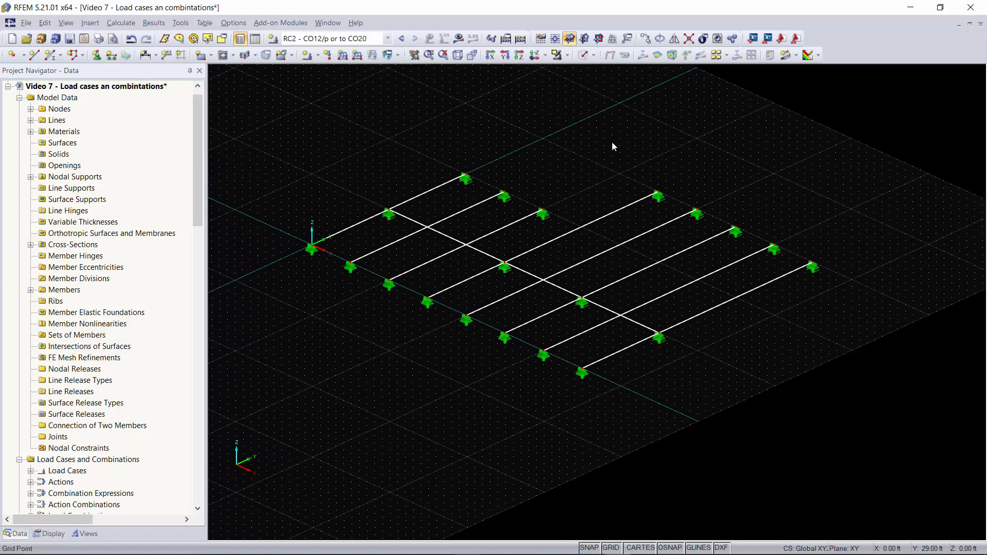
{"action": "right_click", "coordinate": [855, 56]}
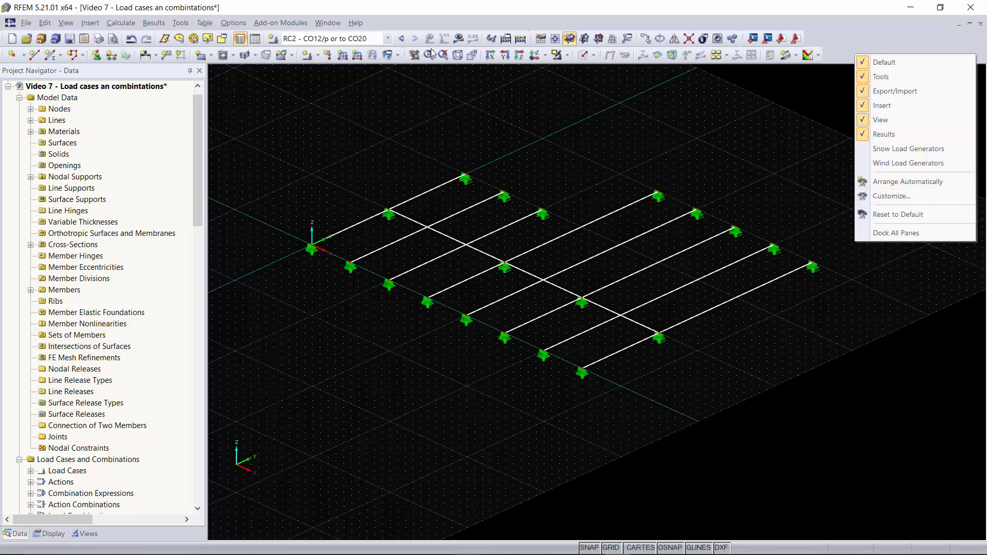
{"action": "right_click", "coordinate": [849, 50]}
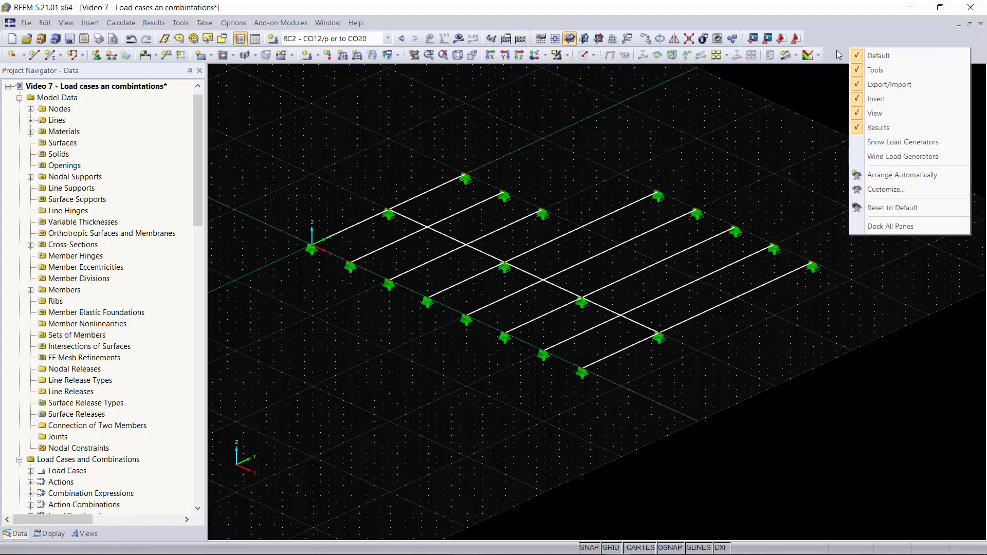
{"action": "left_click", "coordinate": [900, 189]}
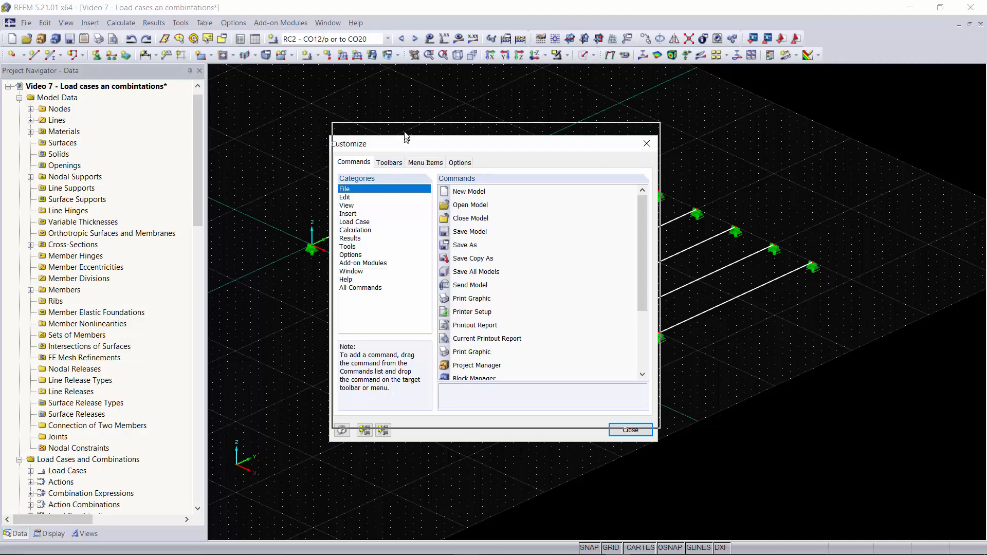
{"action": "left_click_drag", "start_coordinate": [402, 148], "coordinate": [405, 131]}
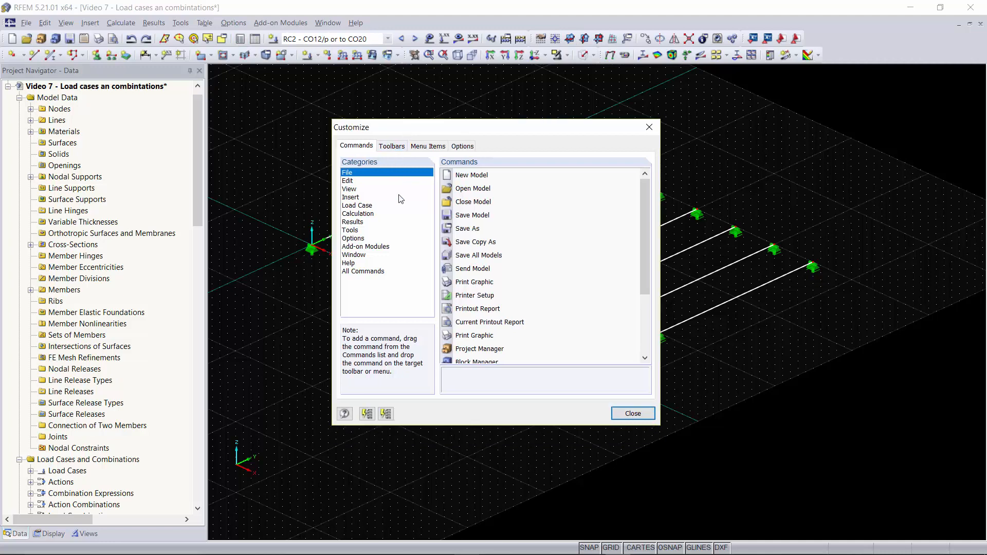
{"action": "left_click", "coordinate": [353, 229]}
{"action": "left_click_drag", "start_coordinate": [644, 194], "coordinate": [645, 268]}
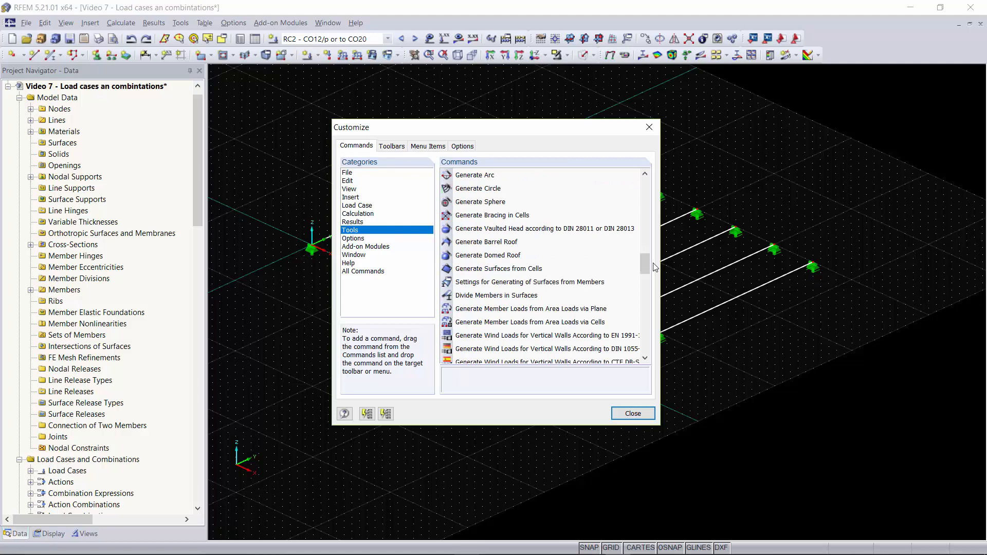
{"action": "left_click", "coordinate": [531, 310]}
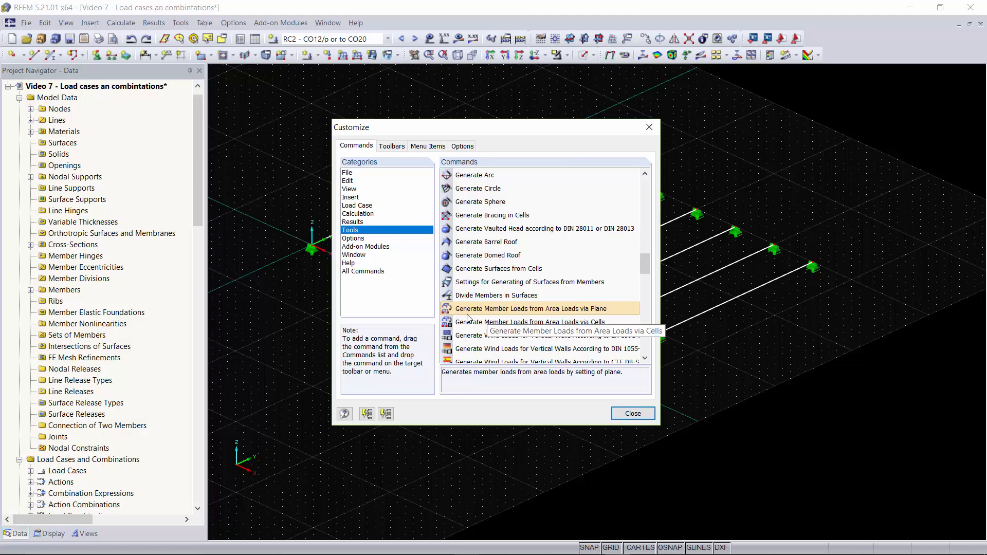
{"action": "mouse_move", "coordinate": [457, 314]}
{"action": "left_mouse_down"}
{"action": "mouse_move", "coordinate": [462, 297]}
{"action": "mouse_move", "coordinate": [458, 304]}
{"action": "mouse_move", "coordinate": [377, 135]}
{"action": "mouse_move", "coordinate": [349, 57]}
{"action": "left_mouse_up"}
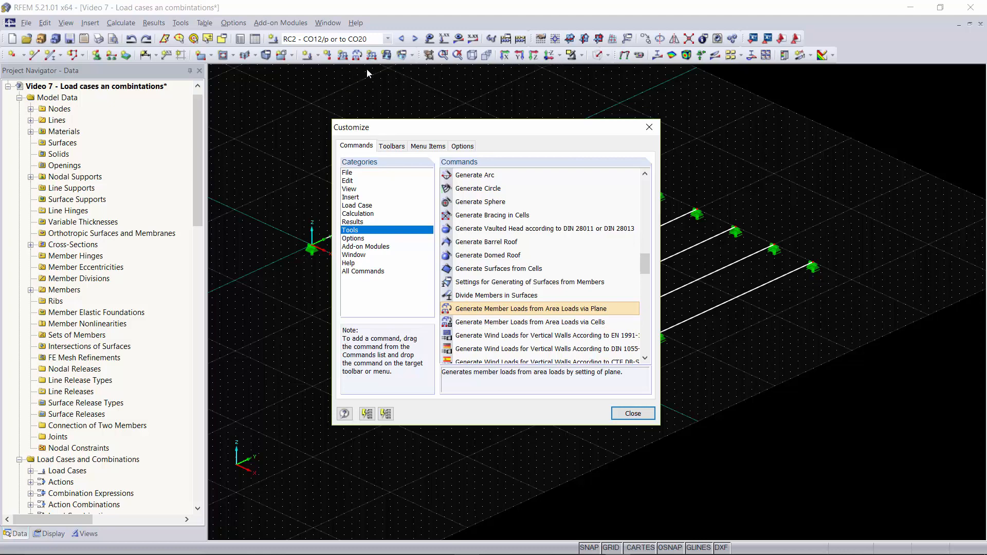
{"action": "left_click", "coordinate": [628, 414]}
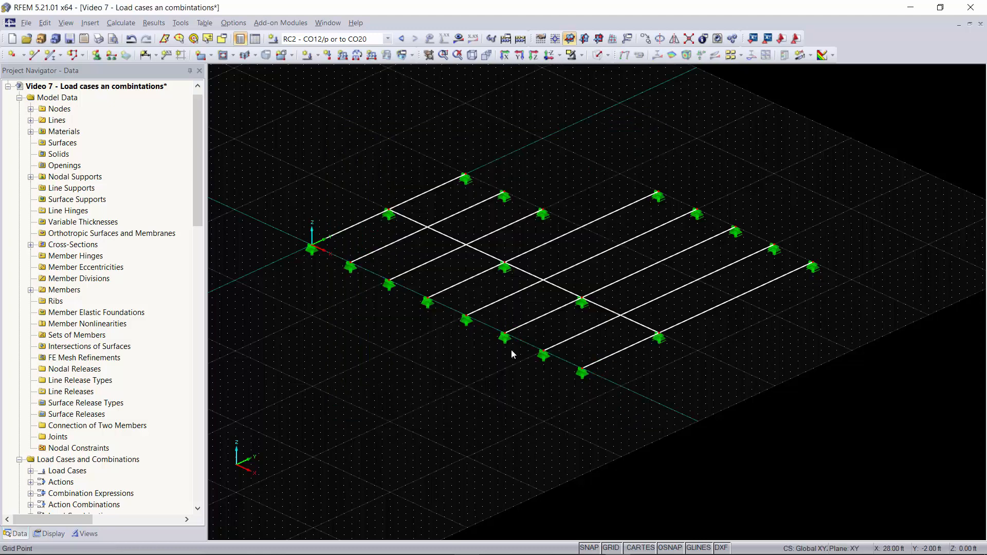
Start generating member loads from area loads via plane for load case LC2 - Live load
{"action": "left_click", "coordinate": [360, 56]}
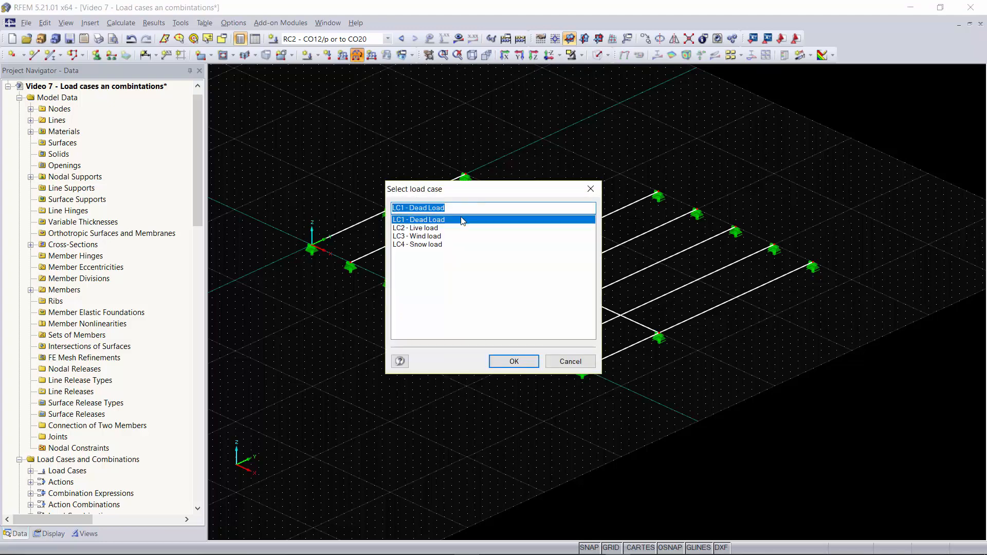
{"action": "left_click", "coordinate": [419, 227]}
{"action": "left_click", "coordinate": [420, 236]}
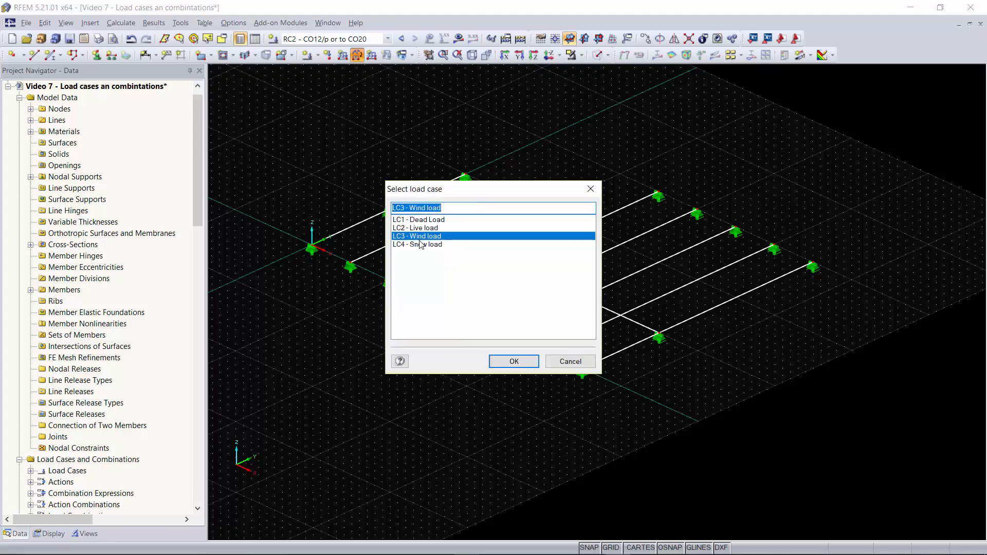
{"action": "left_click", "coordinate": [419, 244]}
{"action": "left_click", "coordinate": [422, 221]}
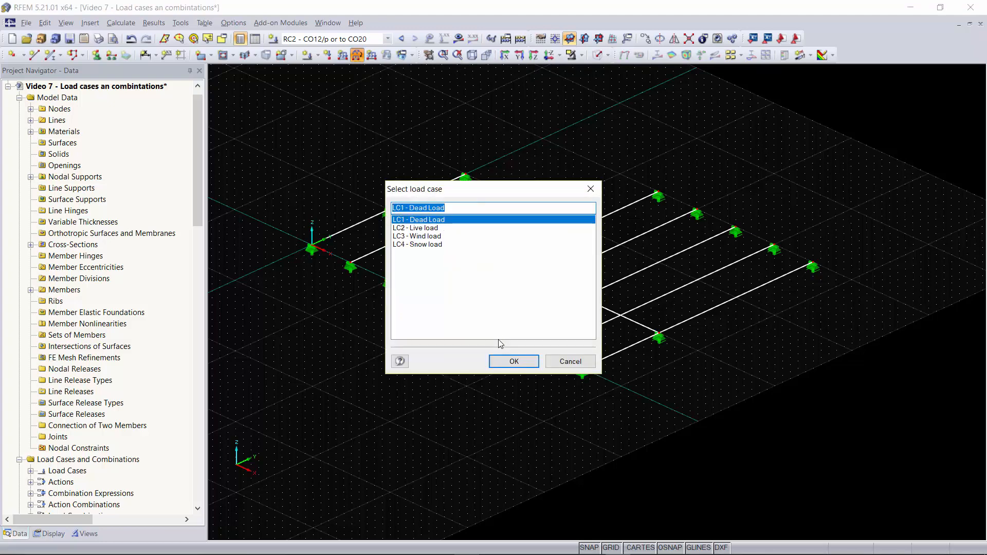
{"action": "left_click", "coordinate": [438, 229]}
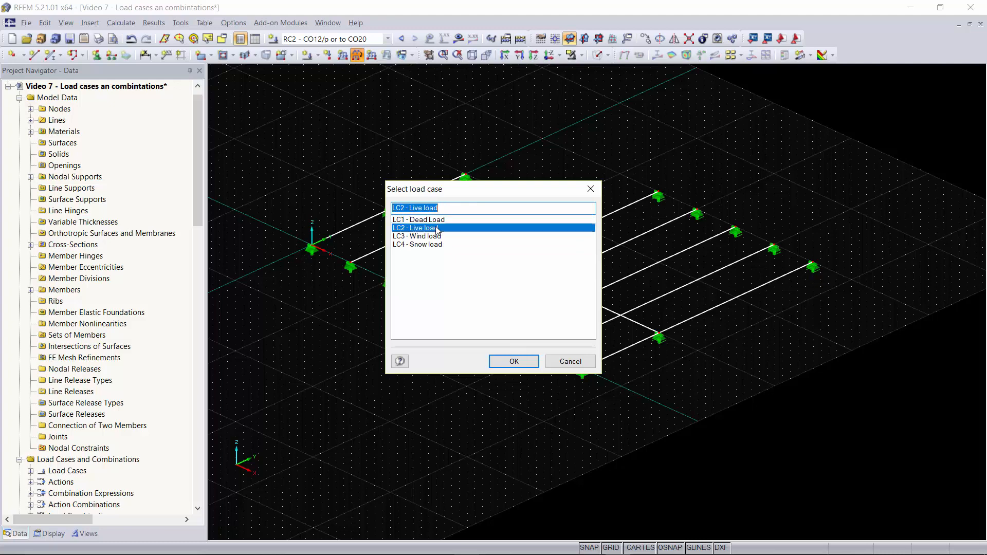
{"action": "left_click", "coordinate": [510, 362]}
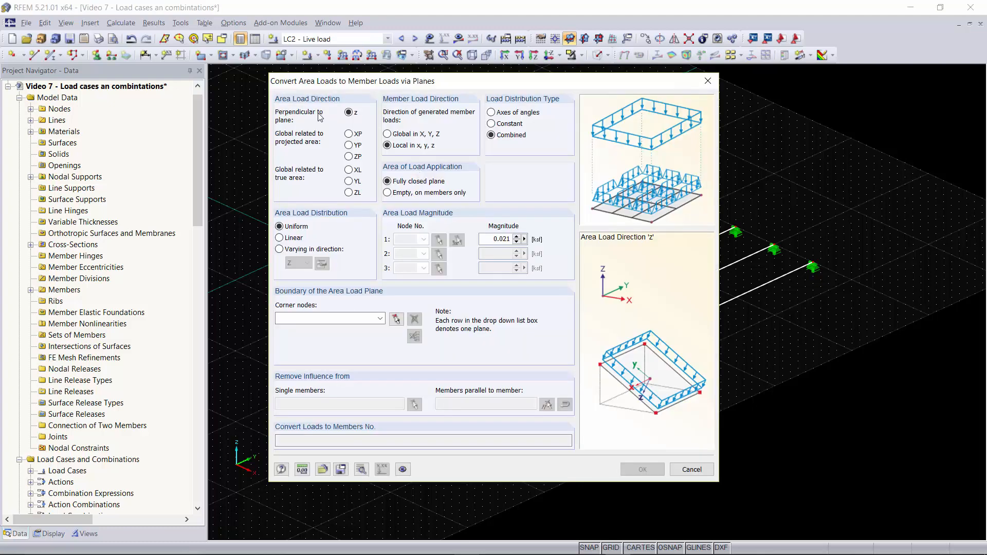
Set the magnitude of the uniform area load to 0.021 ksf
{"action": "left_click_drag", "start_coordinate": [430, 82], "coordinate": [418, 60]}
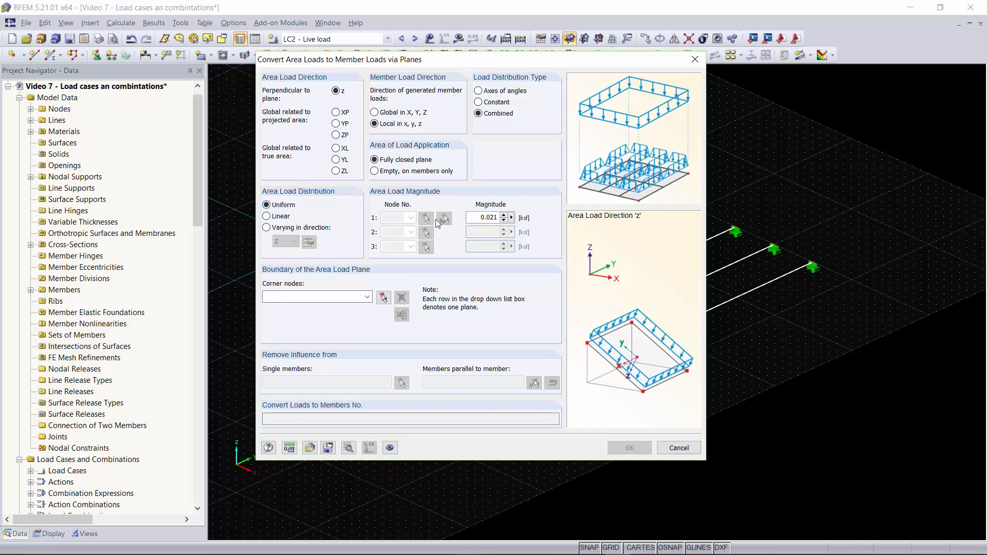
{"action": "left_click_drag", "start_coordinate": [478, 218], "coordinate": [533, 221]}
{"action": "type", "text": "0."}
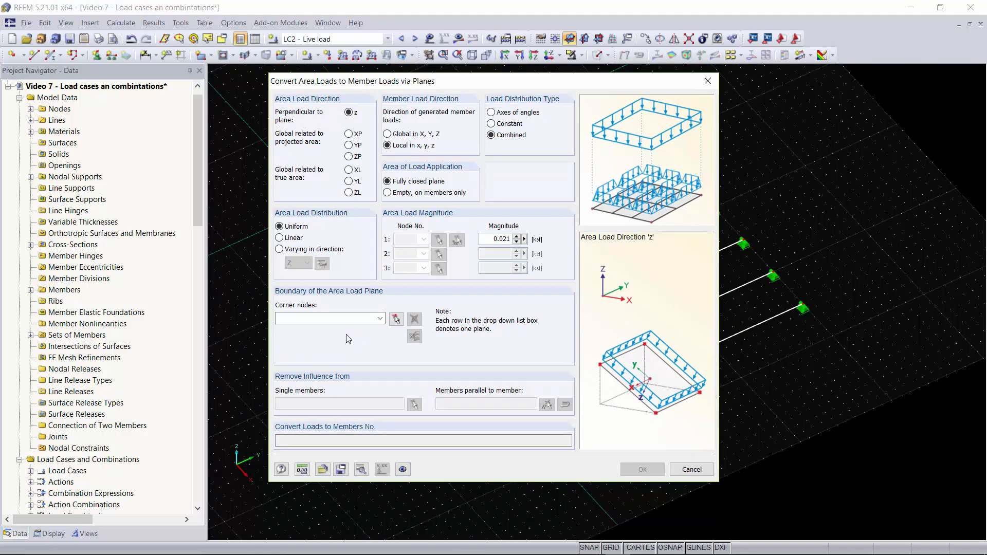
Define the area load plane by corner nodes 1, 2, 21, 8, 16 and 15, and generate the member loads for LC2 - Live load
{"action": "left_click", "coordinate": [396, 320]}
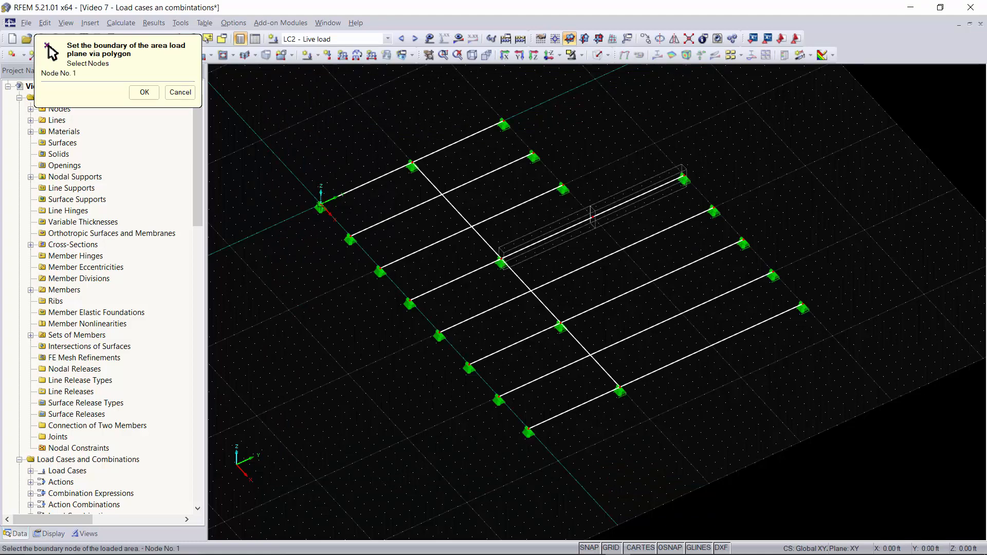
{"action": "left_click", "coordinate": [503, 124]}
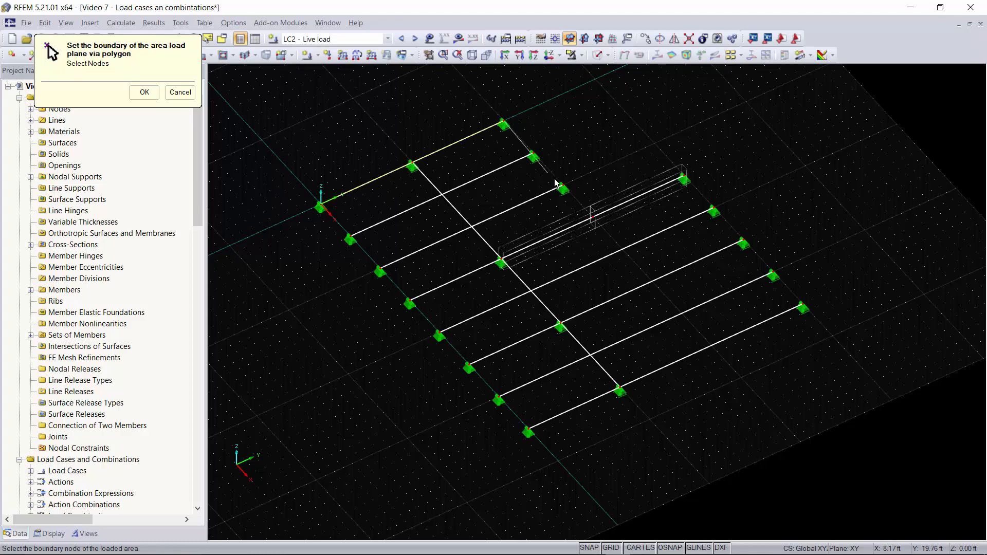
{"action": "left_click", "coordinate": [591, 216]}
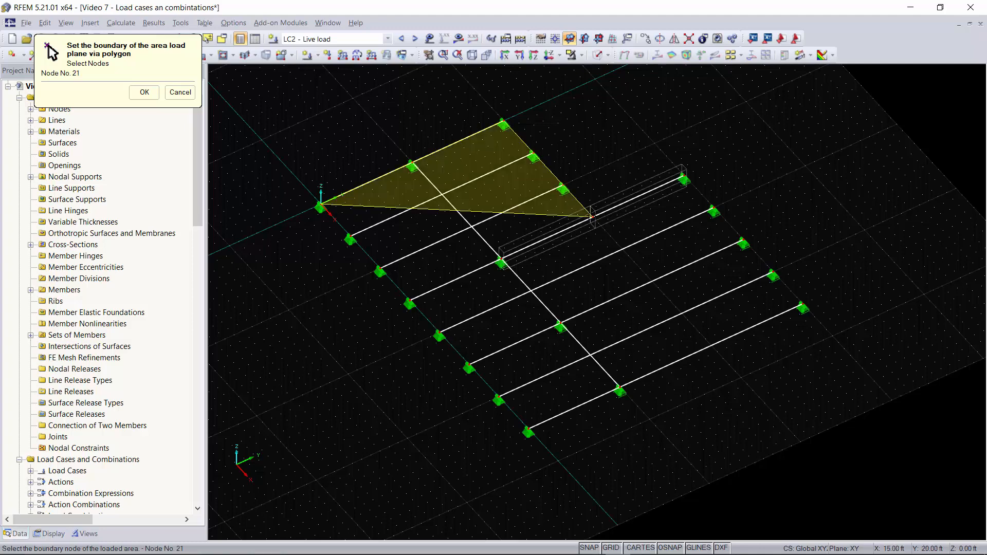
{"action": "left_click", "coordinate": [684, 179]}
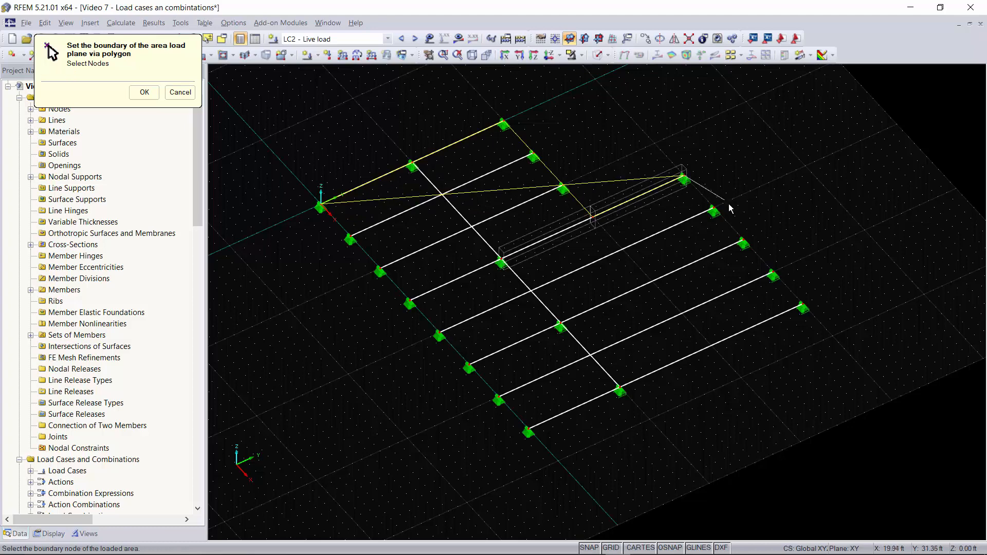
{"action": "left_click", "coordinate": [803, 305]}
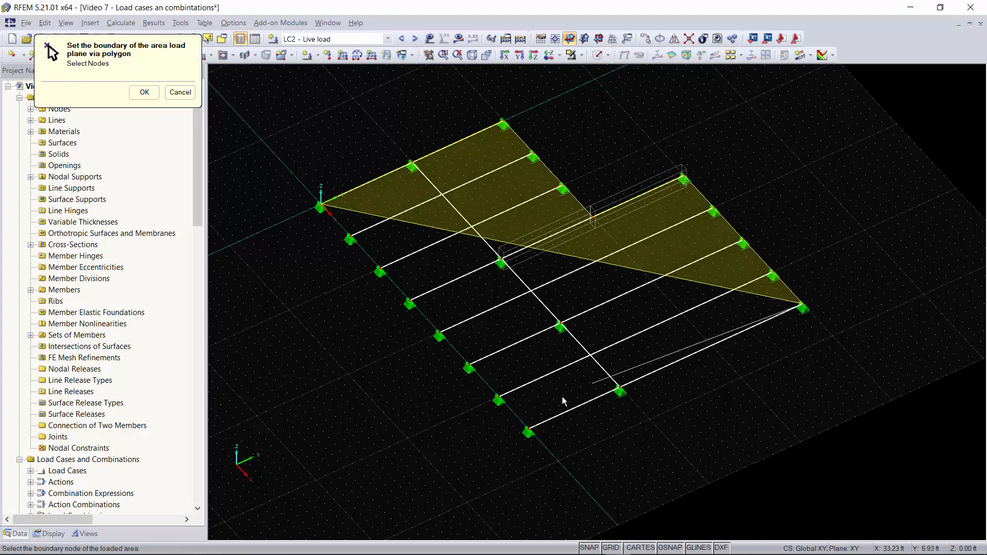
{"action": "left_click", "coordinate": [528, 429]}
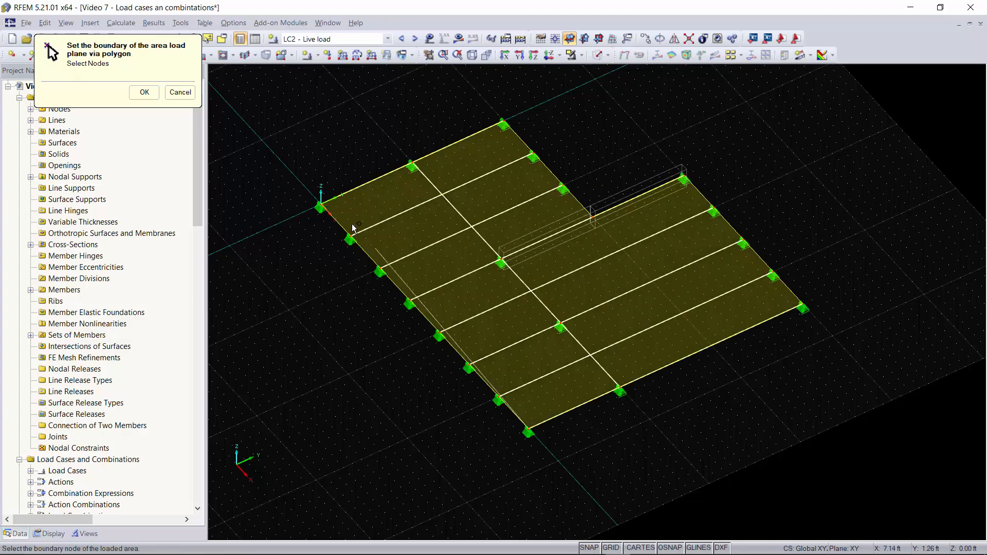
{"action": "left_click", "coordinate": [319, 206]}
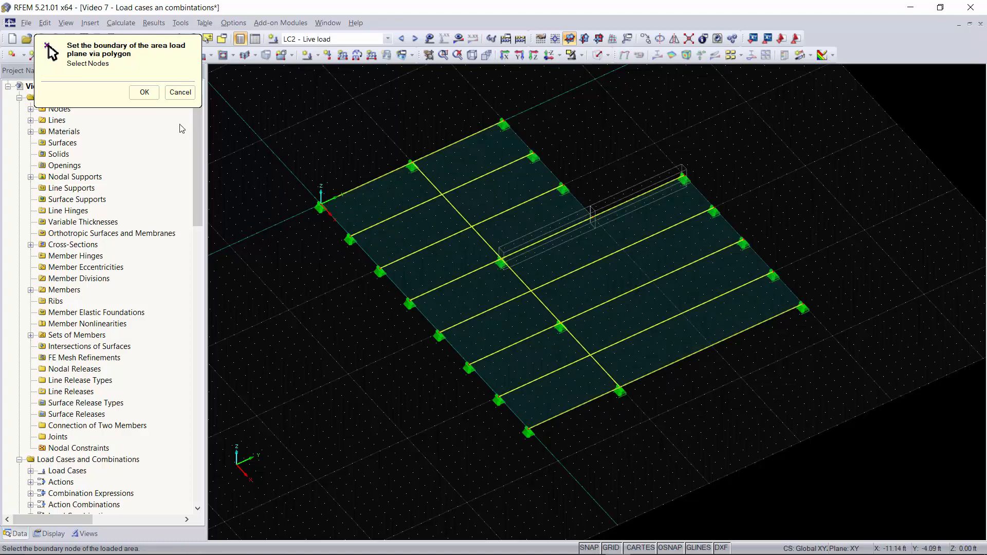
{"action": "left_click", "coordinate": [144, 94]}
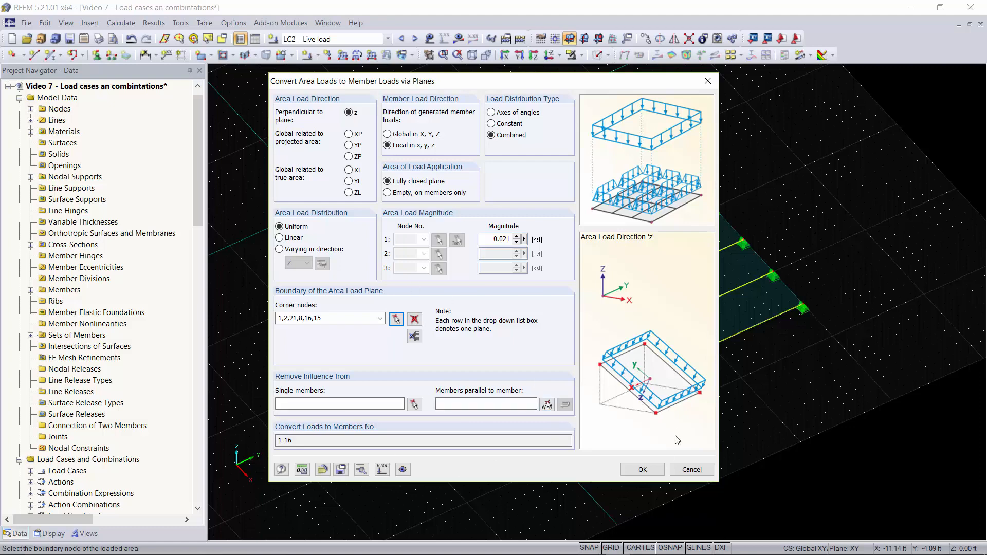
{"action": "left_click", "coordinate": [644, 469]}
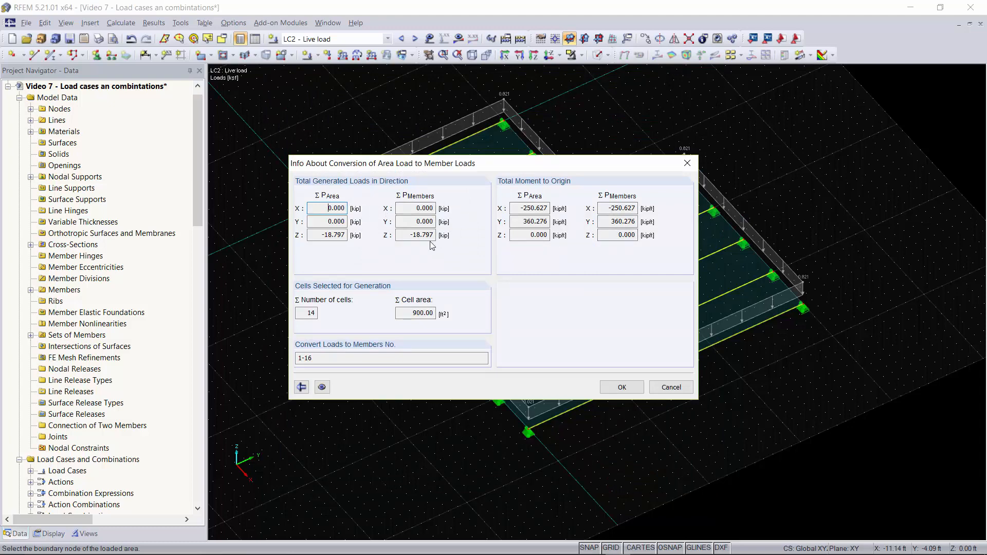
{"action": "left_click", "coordinate": [637, 386]}
Display the generated LC2 loads separately as individual member loads and examine their distribution on the beams
{"action": "middle_click_drag", "start_coordinate": [372, 380], "coordinate": [379, 302], "text": "ctrl"}
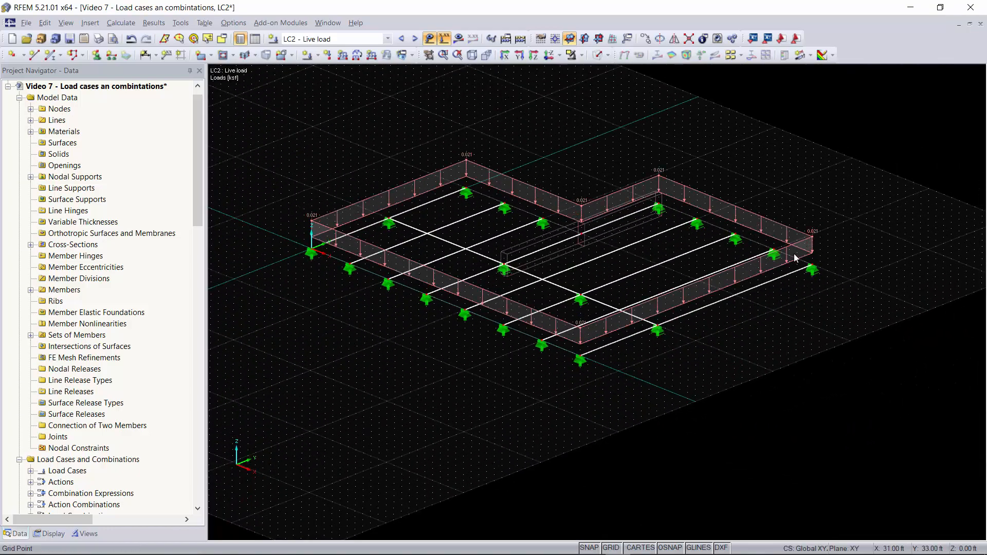
{"action": "right_click", "coordinate": [535, 189]}
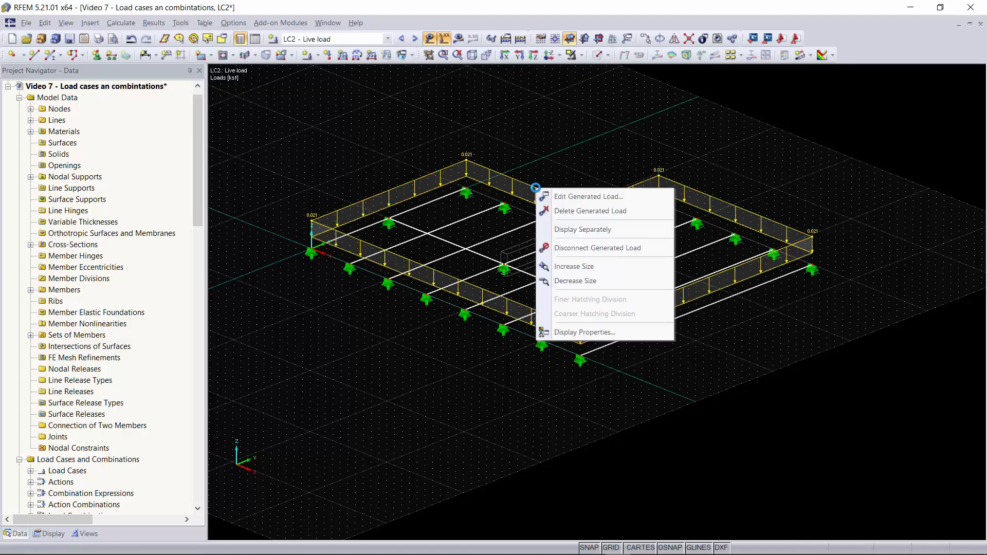
{"action": "left_click", "coordinate": [581, 233]}
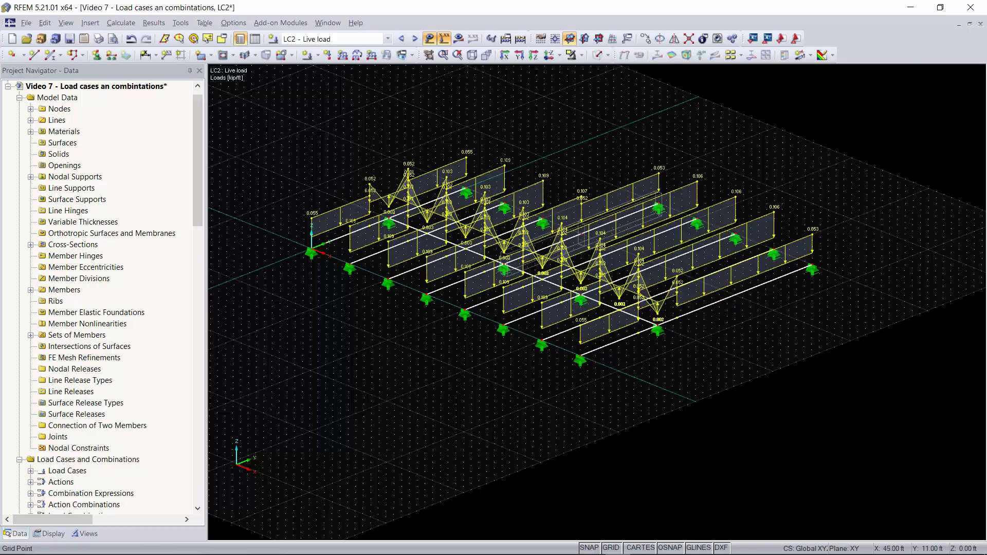
{"action": "middle_click_drag", "start_coordinate": [743, 352], "coordinate": [569, 286], "text": "ctrl"}
{"action": "middle_click_drag", "start_coordinate": [530, 273], "coordinate": [540, 348], "text": "ctrl"}
{"action": "right_click", "coordinate": [540, 348]}
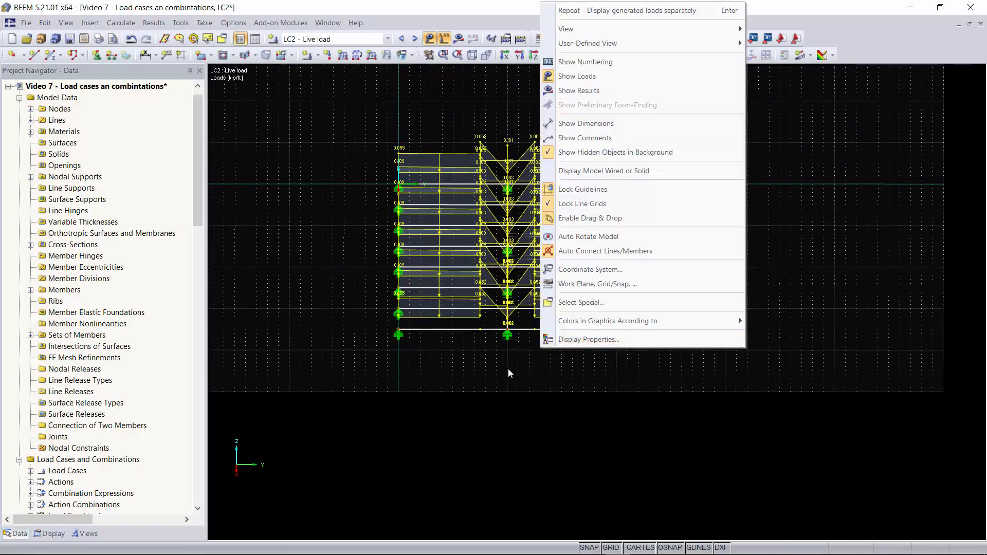
{"action": "left_click", "coordinate": [508, 368]}
{"action": "scroll", "coordinate": [580, 347], "scroll_direction": "up", "scroll_amount": 3}
{"action": "middle_click_drag", "start_coordinate": [519, 264], "coordinate": [787, 350]}
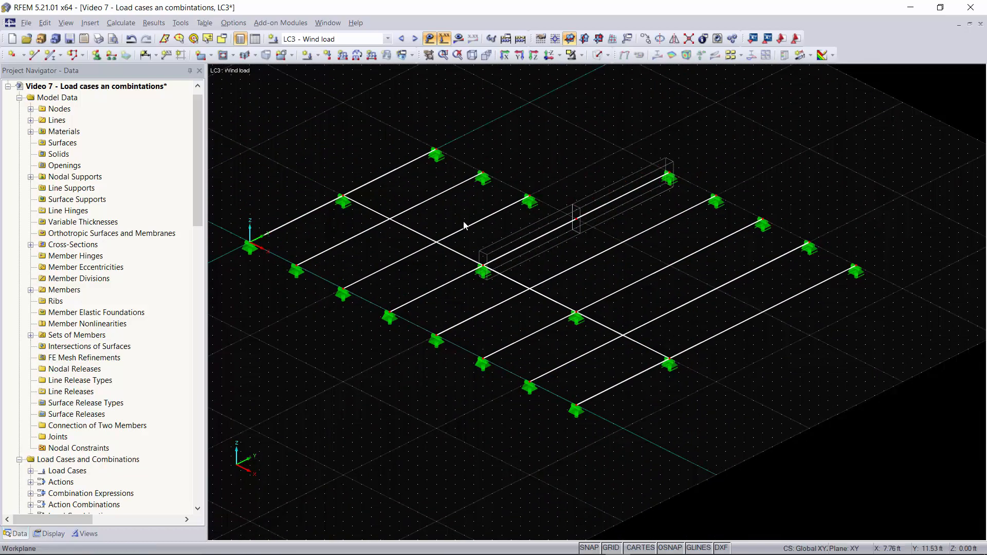
Step through load cases LC1 to LC4 to review the loads applied in each one
{"action": "left_click", "coordinate": [342, 41]}
{"action": "left_click", "coordinate": [343, 41]}
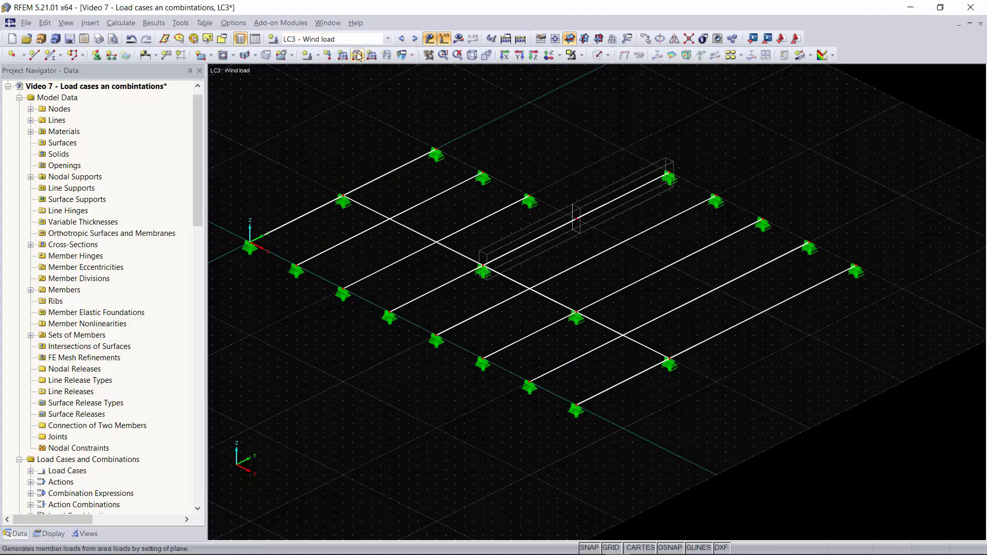
{"action": "left_click", "coordinate": [336, 41]}
{"action": "left_click", "coordinate": [314, 74]}
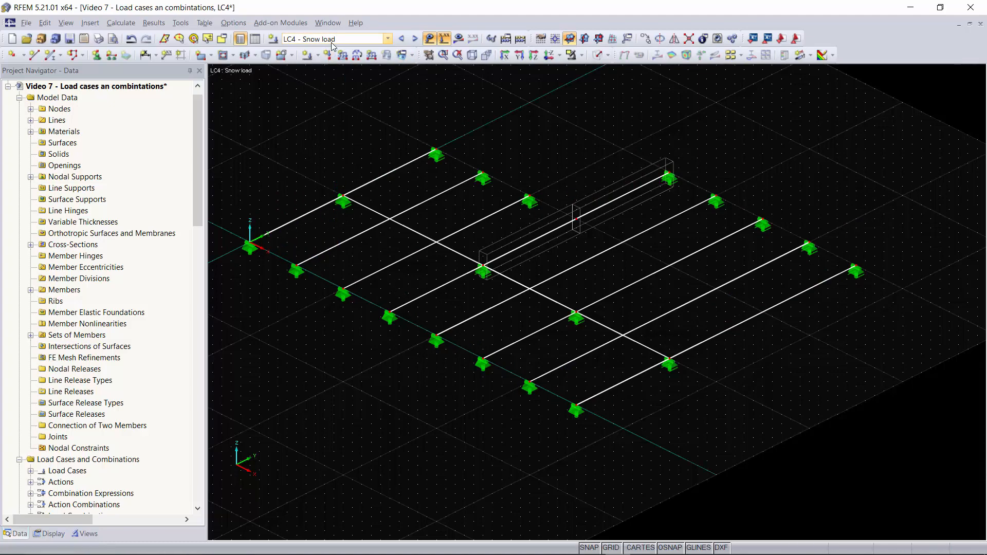
{"action": "left_click", "coordinate": [366, 40]}
{"action": "left_click", "coordinate": [365, 51]}
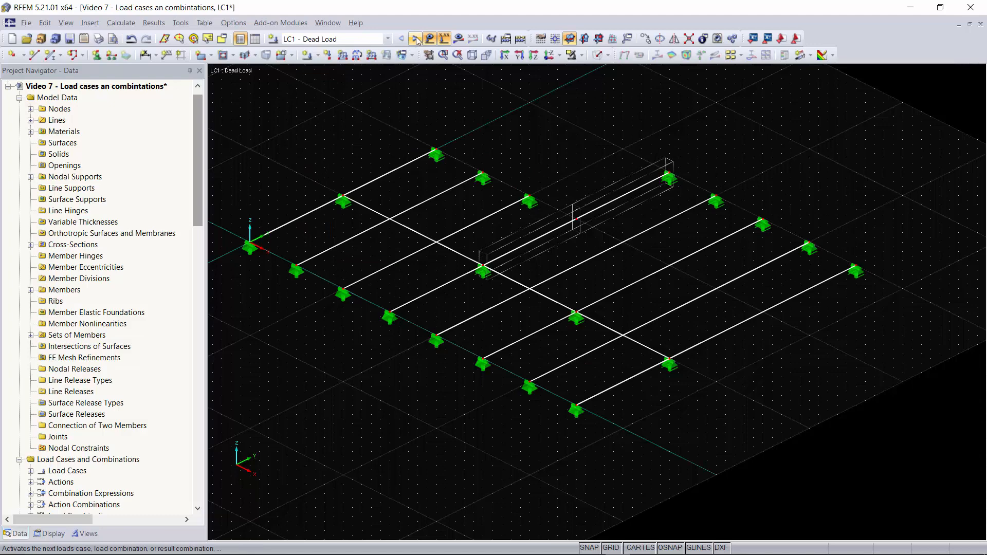
{"action": "left_click", "coordinate": [415, 39]}
{"action": "left_click", "coordinate": [416, 39]}
{"action": "left_click", "coordinate": [415, 39]}
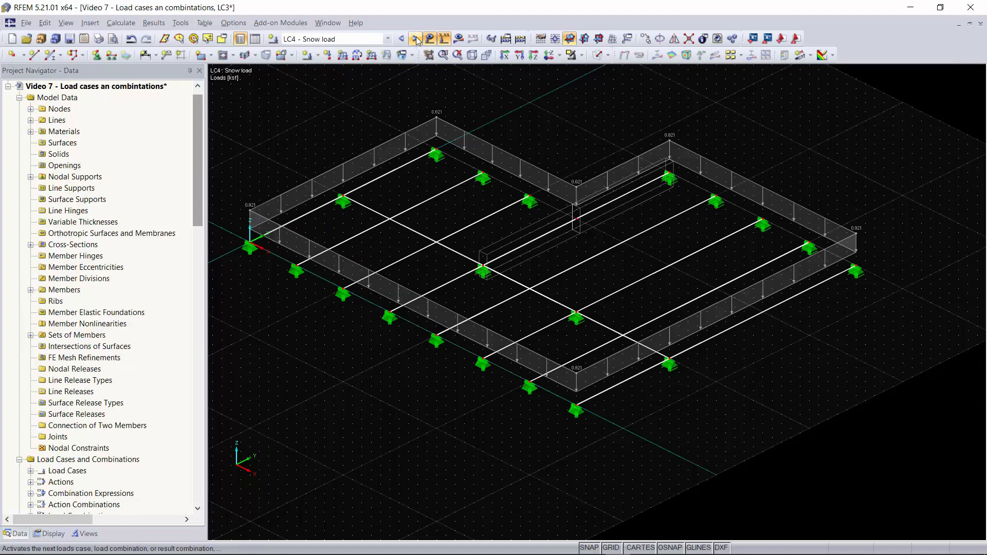
{"action": "left_click", "coordinate": [415, 39]}
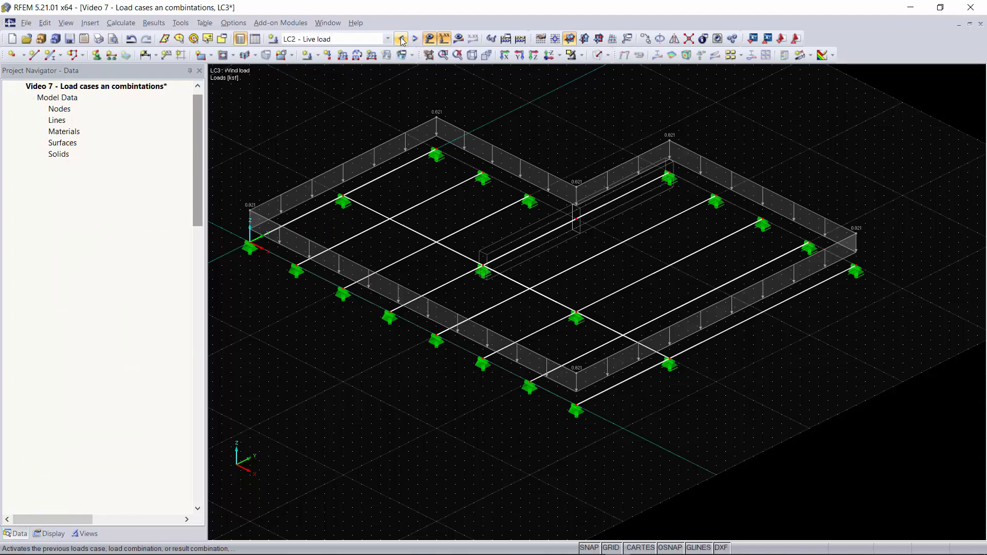
{"action": "left_click", "coordinate": [416, 39]}
{"action": "left_click", "coordinate": [415, 39]}
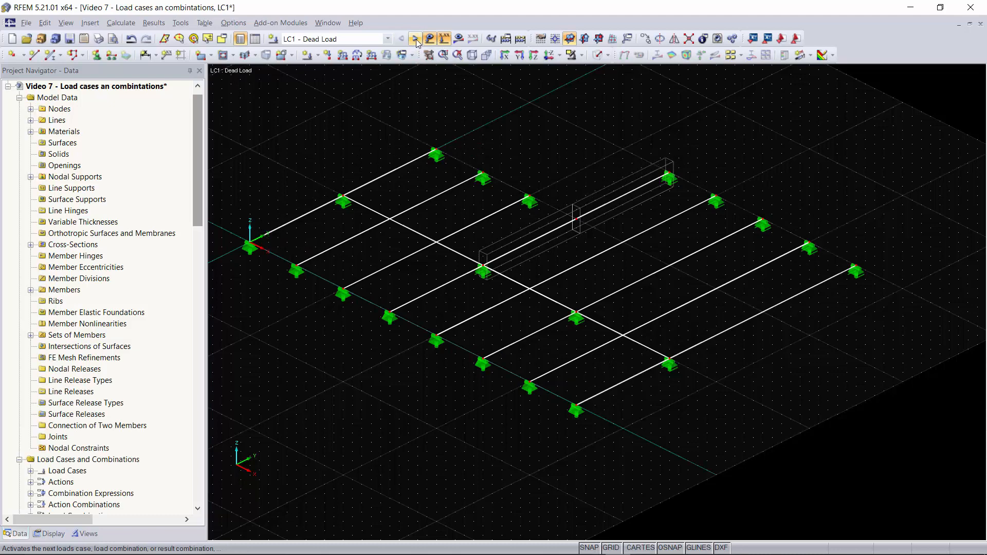
{"action": "left_click", "coordinate": [415, 39]}
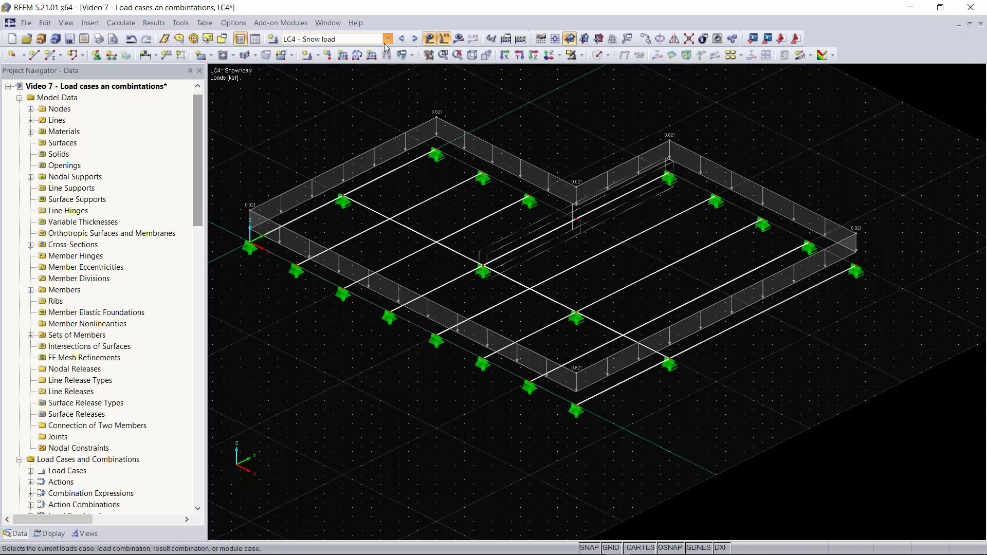
Activate load case LC2 - Live load, run the calculation and examine the deformed beam structure
{"action": "left_click", "coordinate": [388, 39]}
{"action": "left_click", "coordinate": [388, 39]}
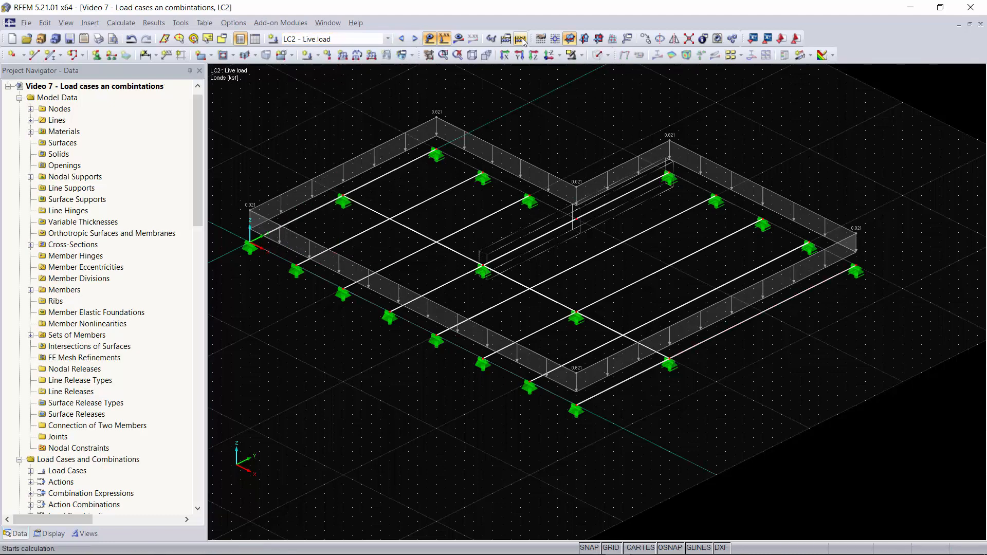
{"action": "left_click", "coordinate": [521, 39]}
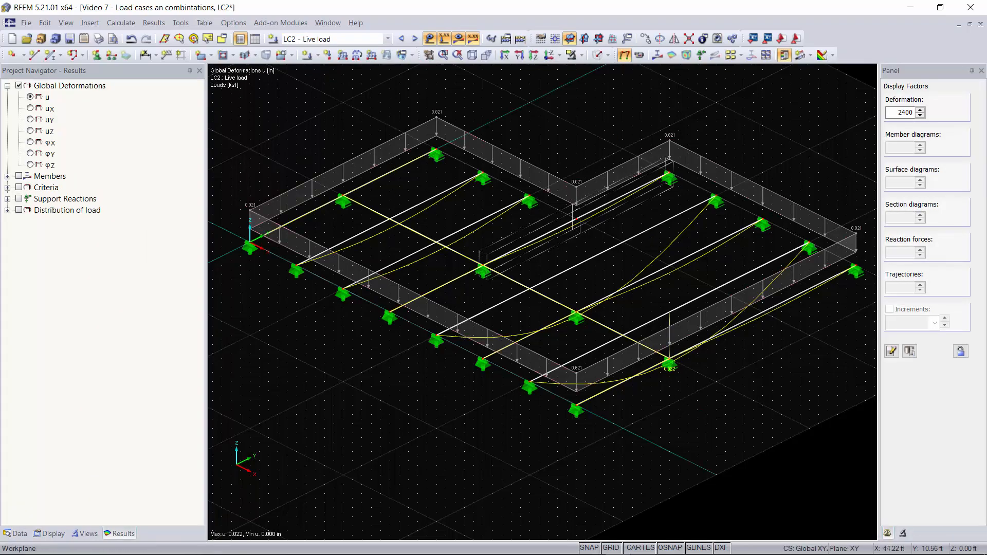
{"action": "middle_click_drag", "start_coordinate": [759, 399], "coordinate": [516, 269], "text": "ctrl"}
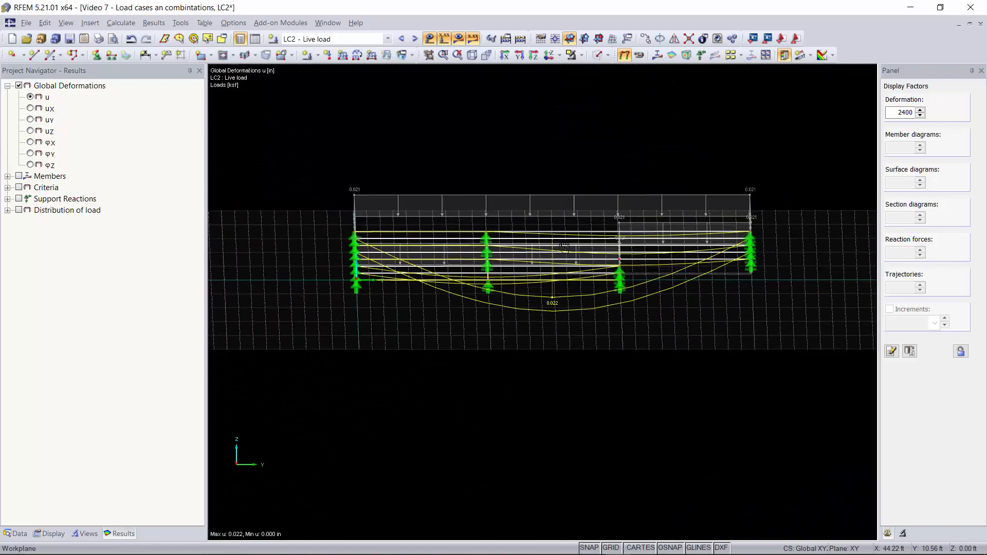
Display the member internal forces for LC2, examining the My moment diagrams and selecting the shear force Vy
{"action": "left_click", "coordinate": [8, 176]}
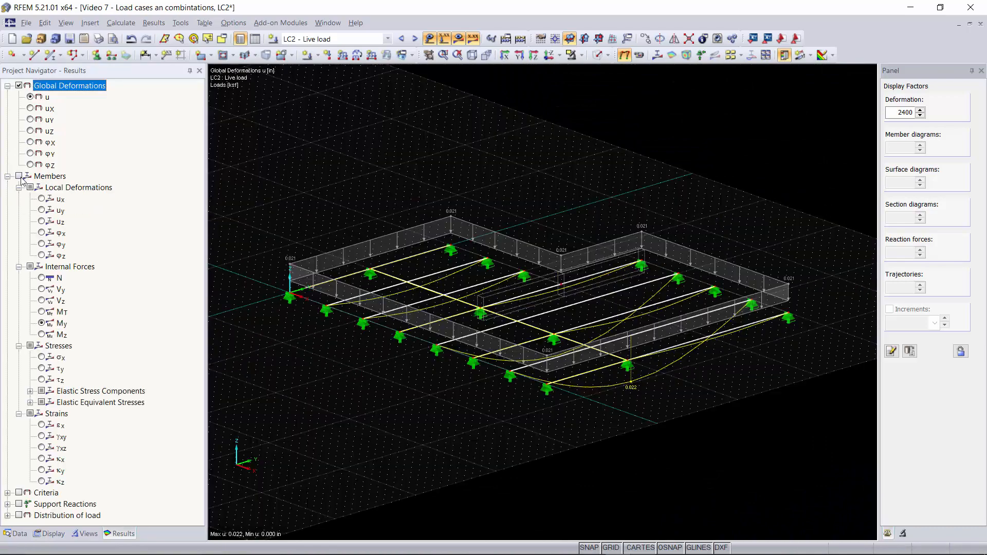
{"action": "left_click", "coordinate": [19, 177]}
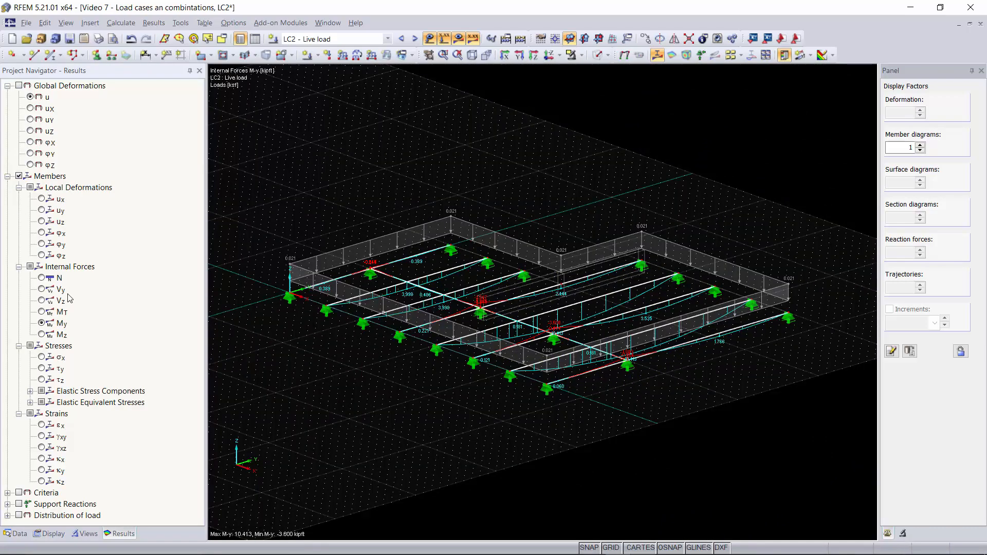
{"action": "middle_click_drag", "start_coordinate": [582, 396], "coordinate": [452, 385], "text": "ctrl"}
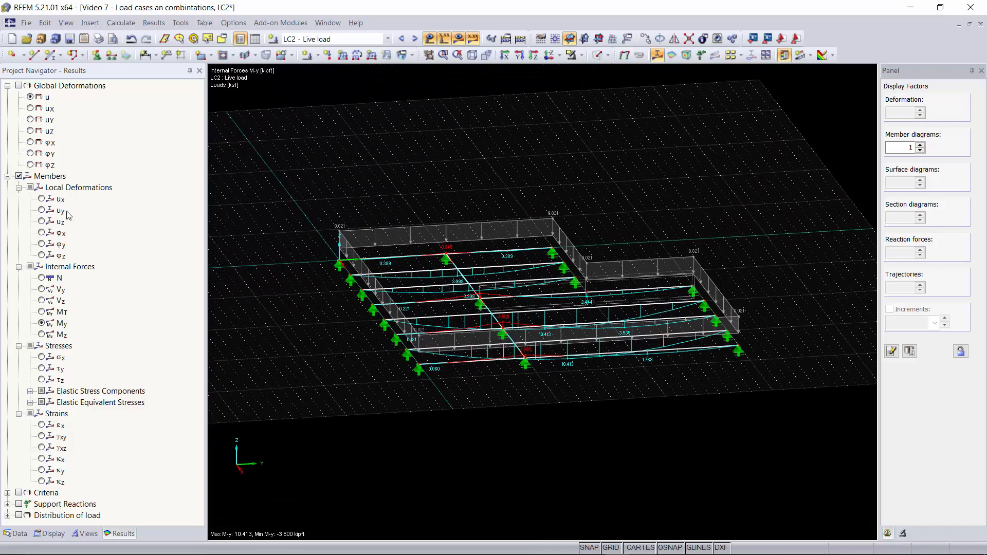
{"action": "scroll", "coordinate": [565, 376], "scroll_direction": "up", "scroll_amount": 4}
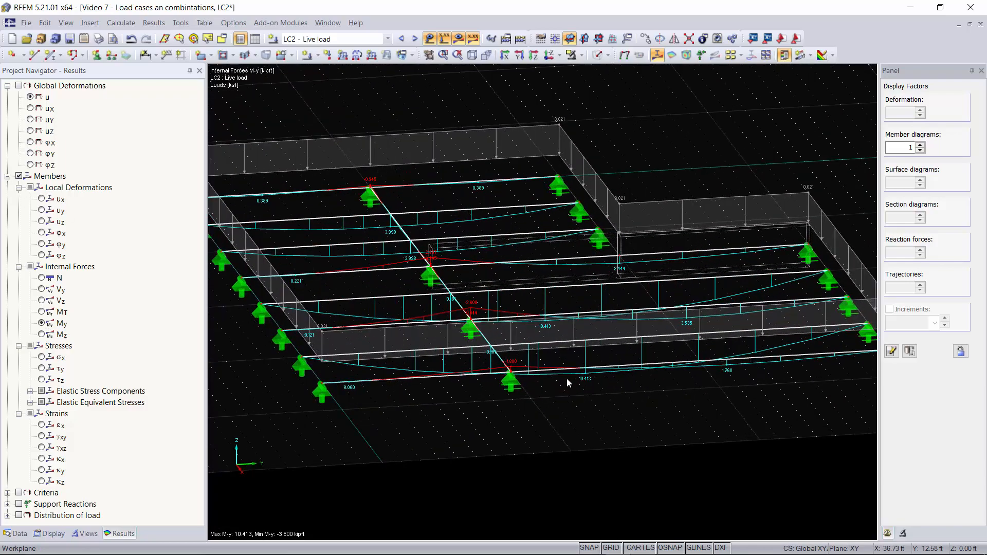
{"action": "scroll", "coordinate": [567, 378], "scroll_direction": "down", "scroll_amount": 3}
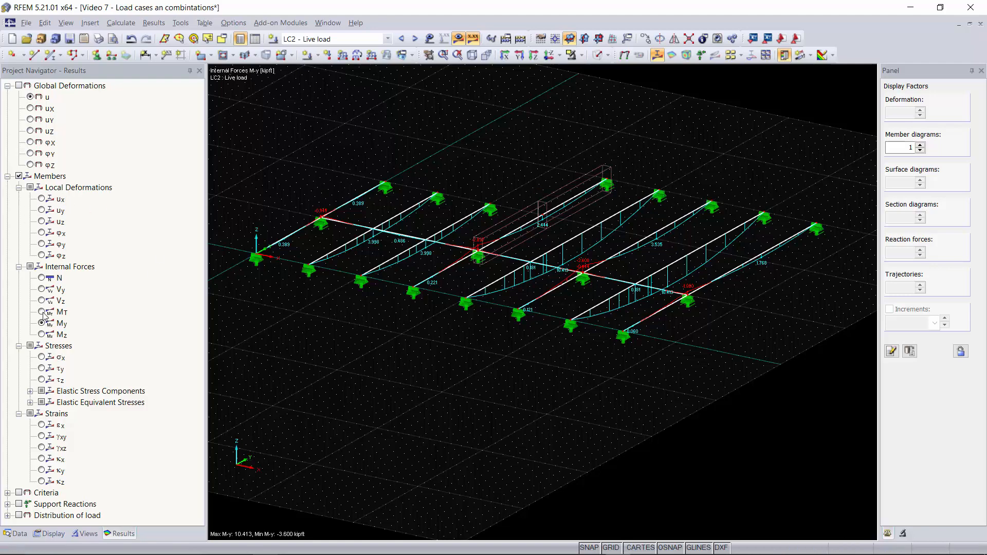
{"action": "left_click", "coordinate": [42, 289]}
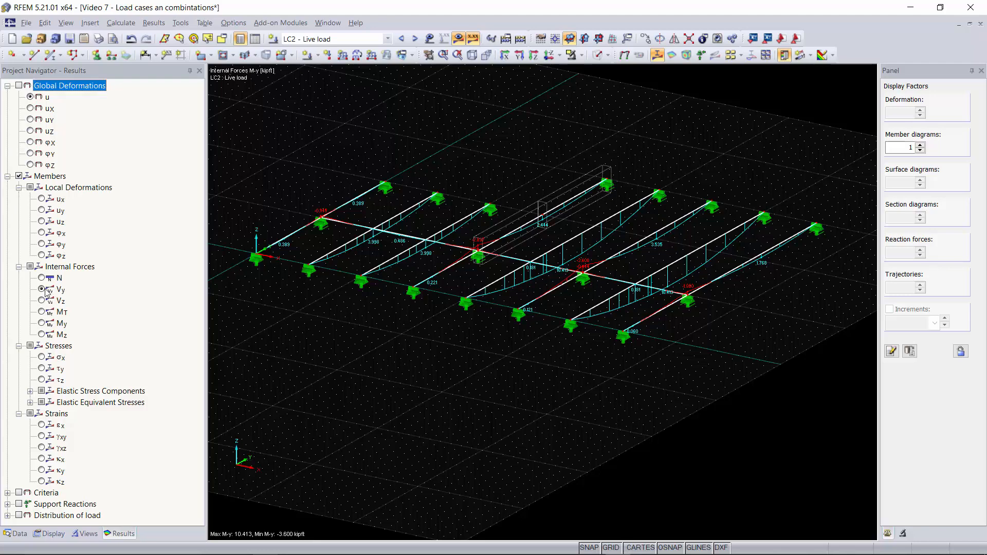
Show the global deformations u and step through the load combinations from CO1 - 1.4D to CO7 - 1.2D + L + W + 0.5S
{"action": "left_click", "coordinate": [18, 86]}
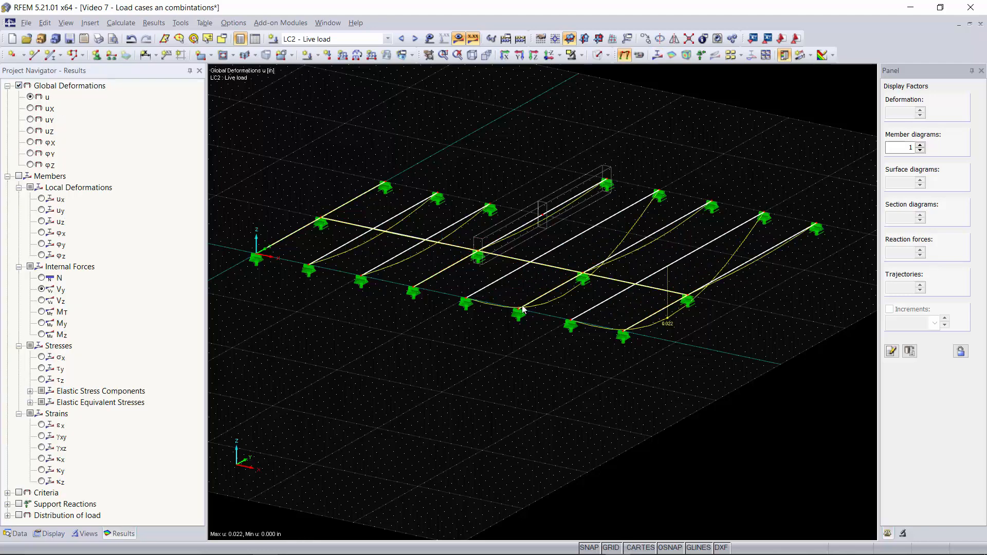
{"action": "left_click", "coordinate": [415, 39]}
{"action": "left_click", "coordinate": [415, 39]}
{"action": "left_click", "coordinate": [415, 39]}
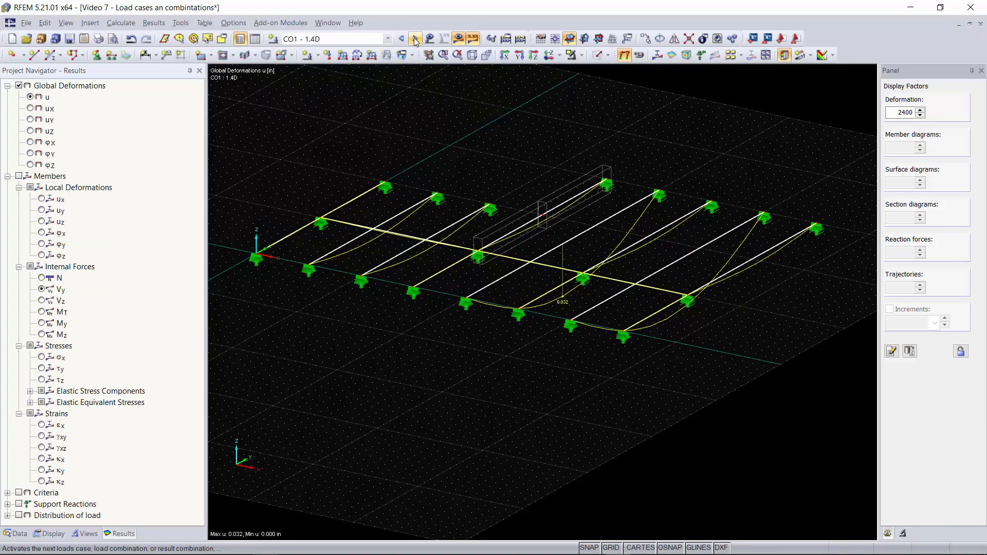
{"action": "left_click", "coordinate": [414, 39]}
{"action": "left_click", "coordinate": [415, 39]}
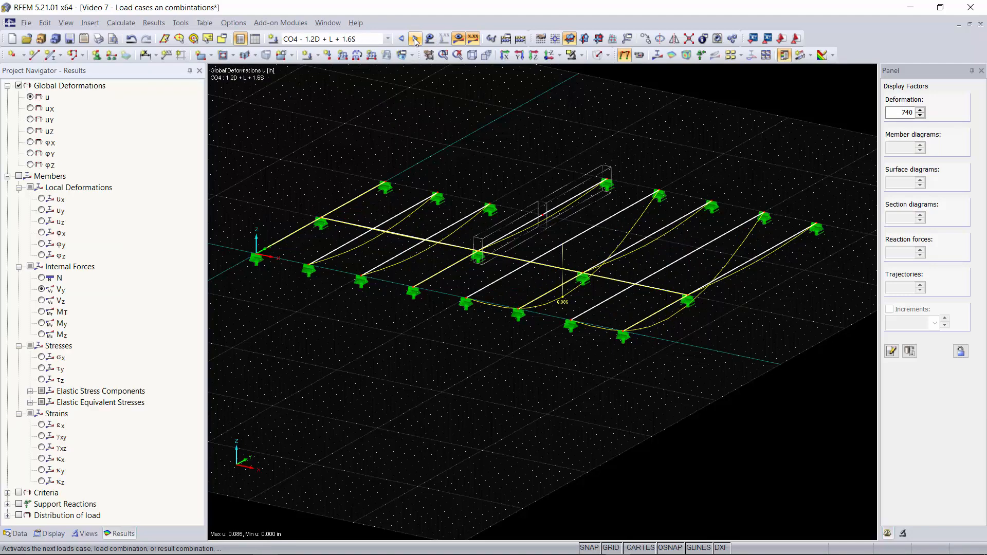
{"action": "left_click", "coordinate": [415, 39]}
{"action": "left_click", "coordinate": [414, 39]}
{"action": "left_click", "coordinate": [415, 39]}
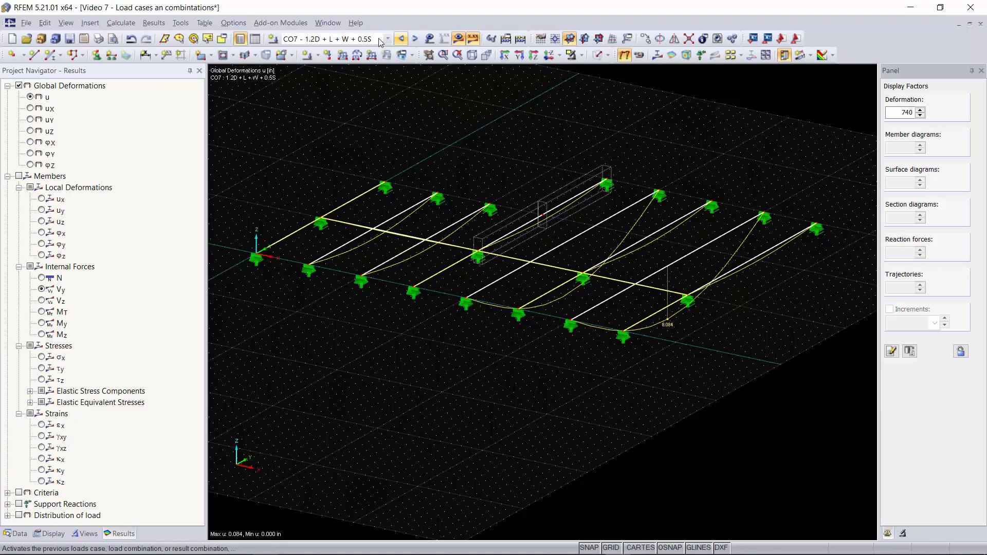
Display the global deformations of result combination RC1 - CO1/p or to CO11 and inspect the deflection envelope from the side
{"action": "left_click", "coordinate": [387, 39]}
{"action": "left_click", "coordinate": [324, 247]}
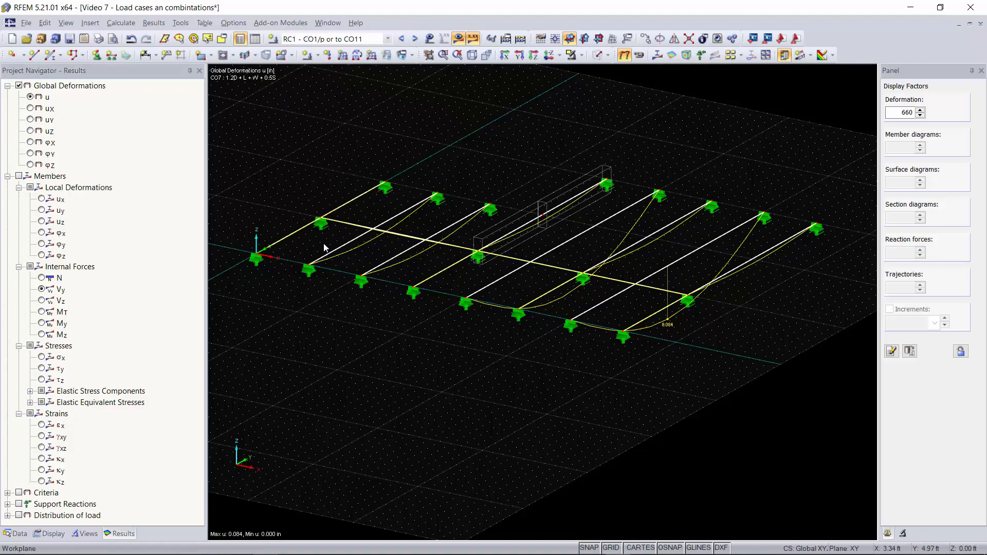
{"action": "middle_click_drag", "start_coordinate": [737, 365], "coordinate": [554, 281], "text": "ctrl"}
{"action": "scroll", "coordinate": [547, 290], "scroll_direction": "up", "scroll_amount": 3}
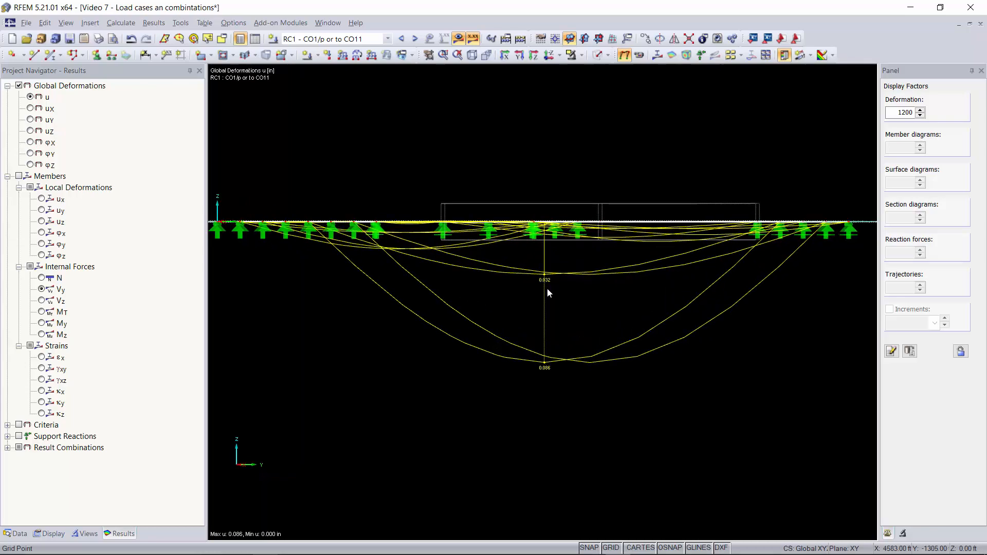
Show only the Min Values of result combination RC1, followed by its Max Values, in an isometric view
{"action": "middle_click_drag", "start_coordinate": [544, 408], "coordinate": [427, 382], "text": "ctrl"}
{"action": "right_click", "coordinate": [597, 451]}
{"action": "left_click", "coordinate": [562, 398]}
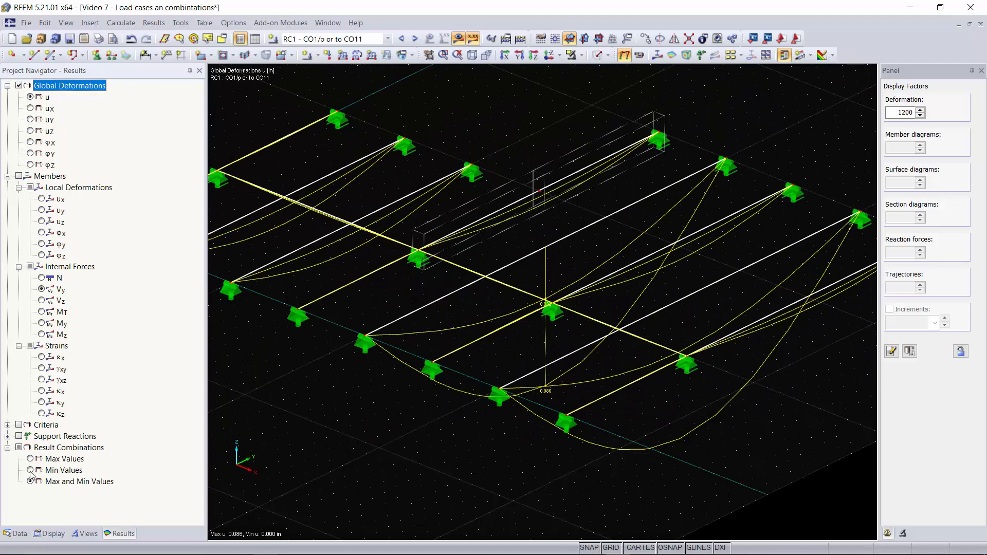
{"action": "left_click", "coordinate": [30, 470]}
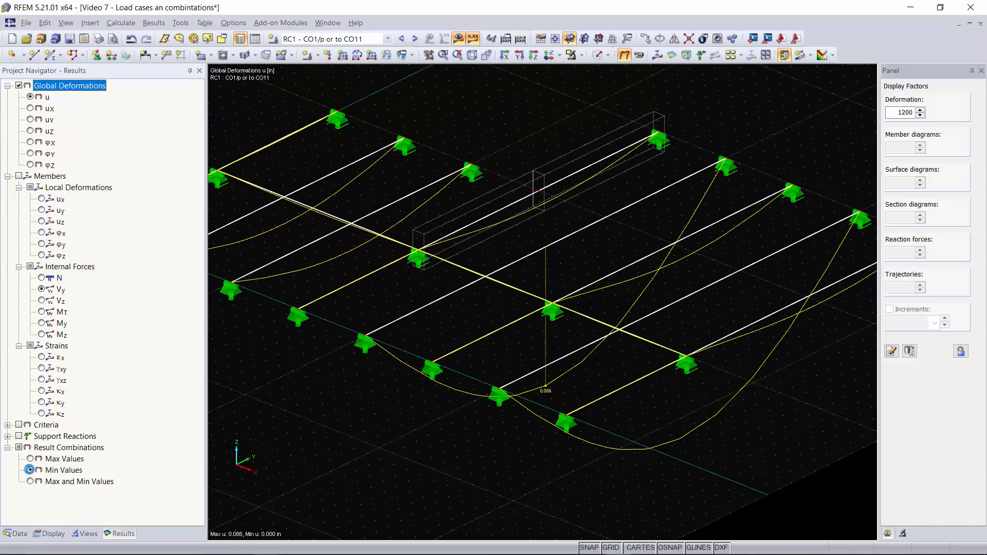
{"action": "left_click", "coordinate": [29, 460]}
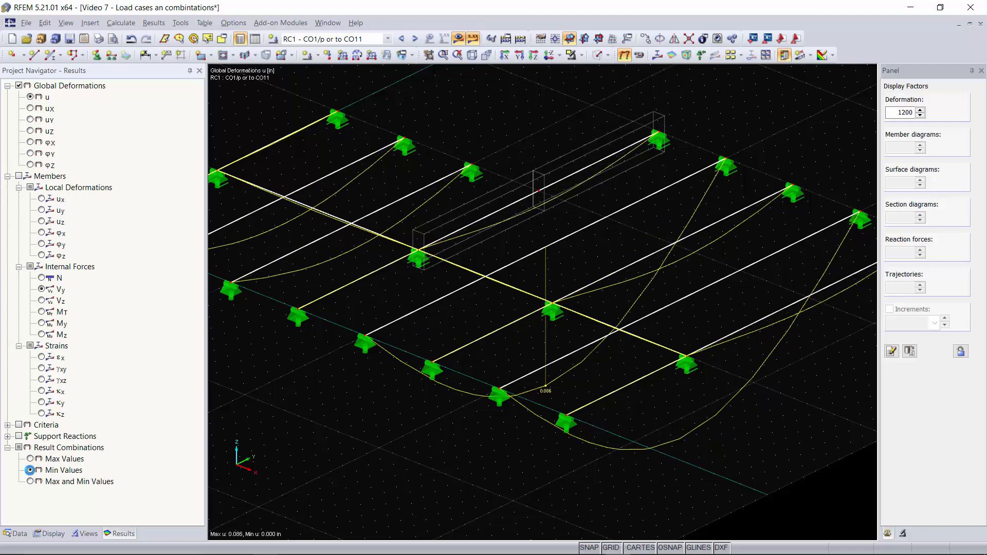